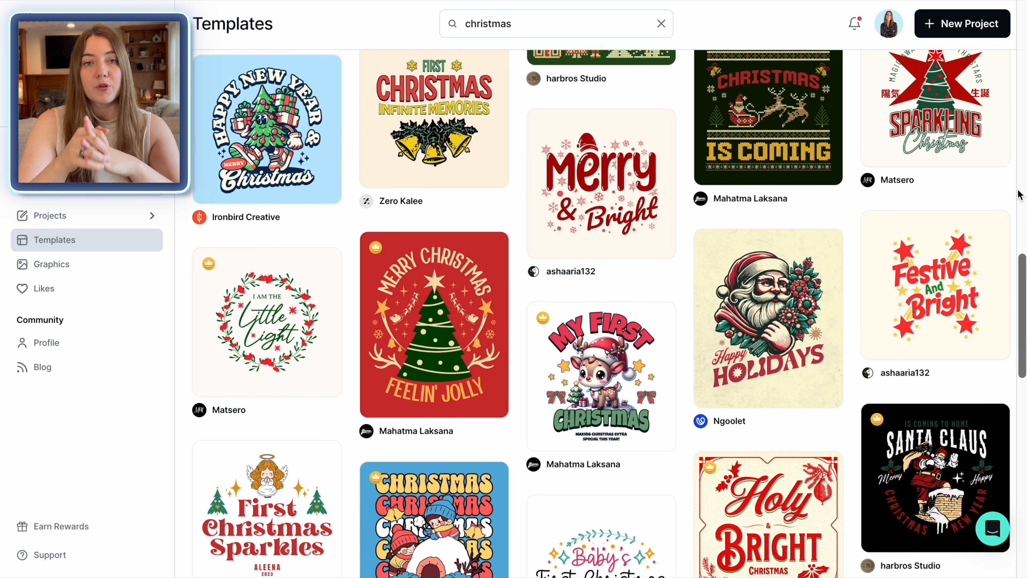
Step: Browse Kittl's Merchandise templates, then start a new design project
scroll(1021, 280, down, 9)
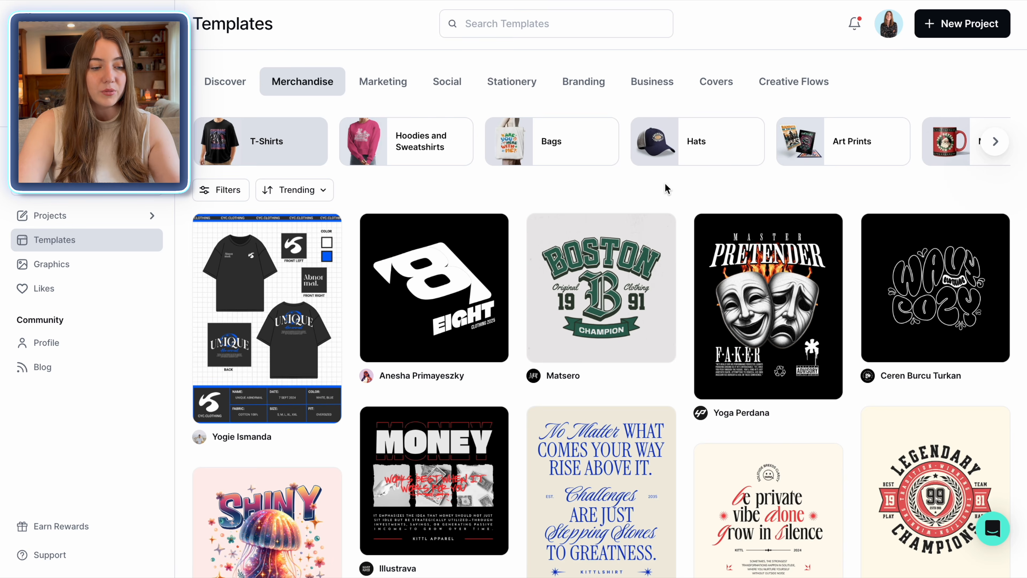
scroll(623, 190, down, 7)
scroll(609, 300, down, 1)
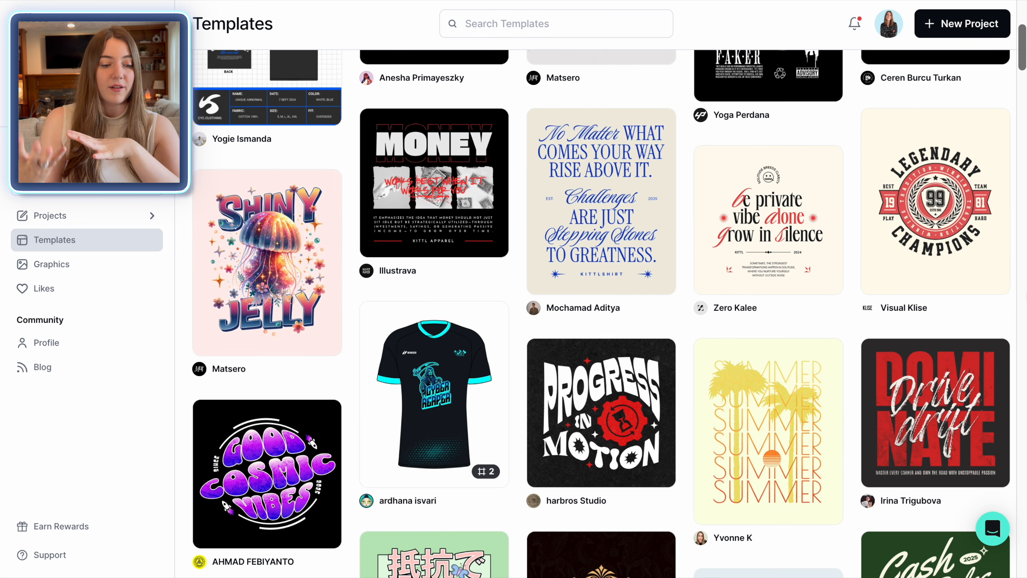
scroll(609, 300, down, 5)
mouse_move(964, 277)
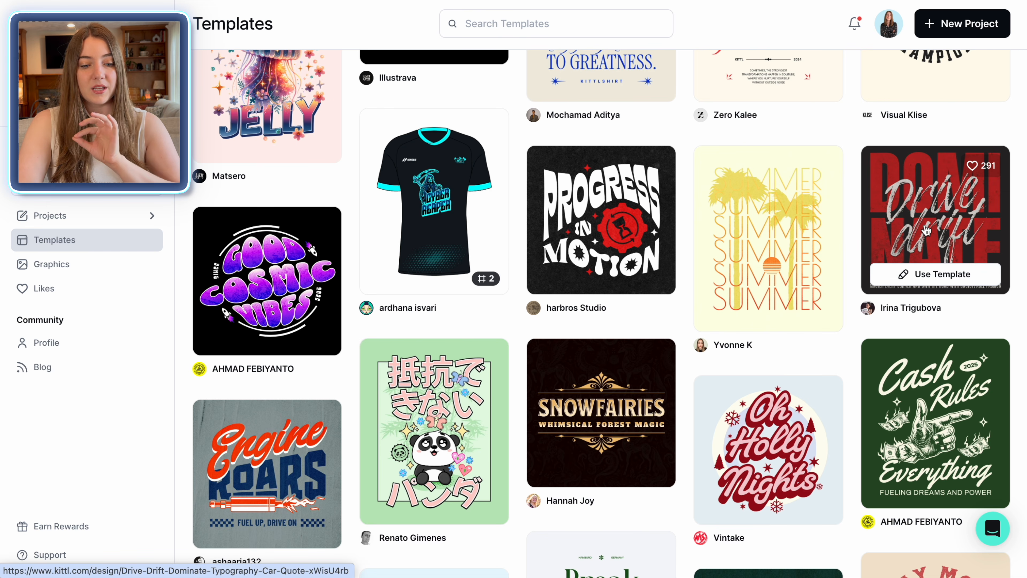
scroll(926, 229, down, 4)
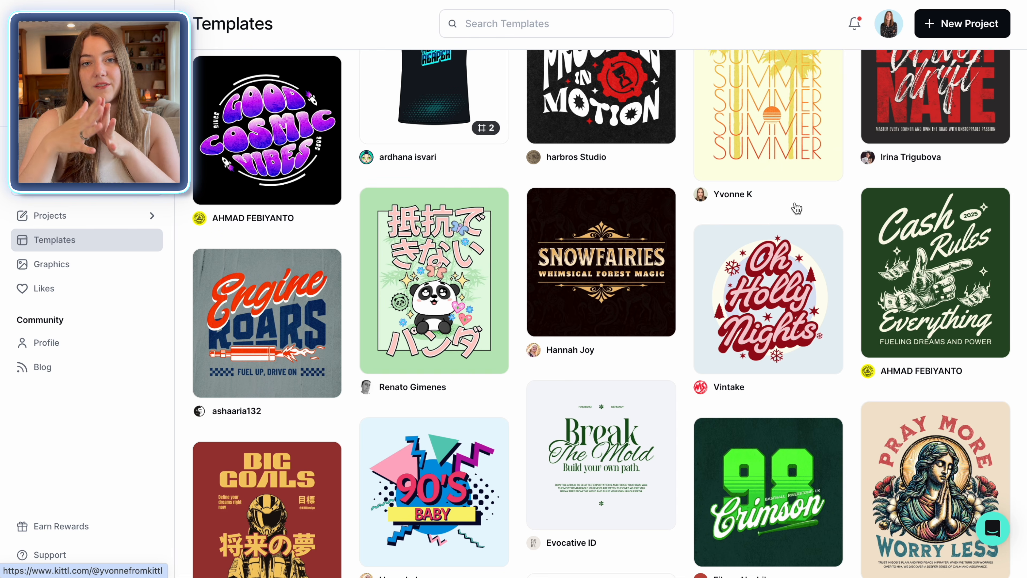
scroll(795, 209, up, 10)
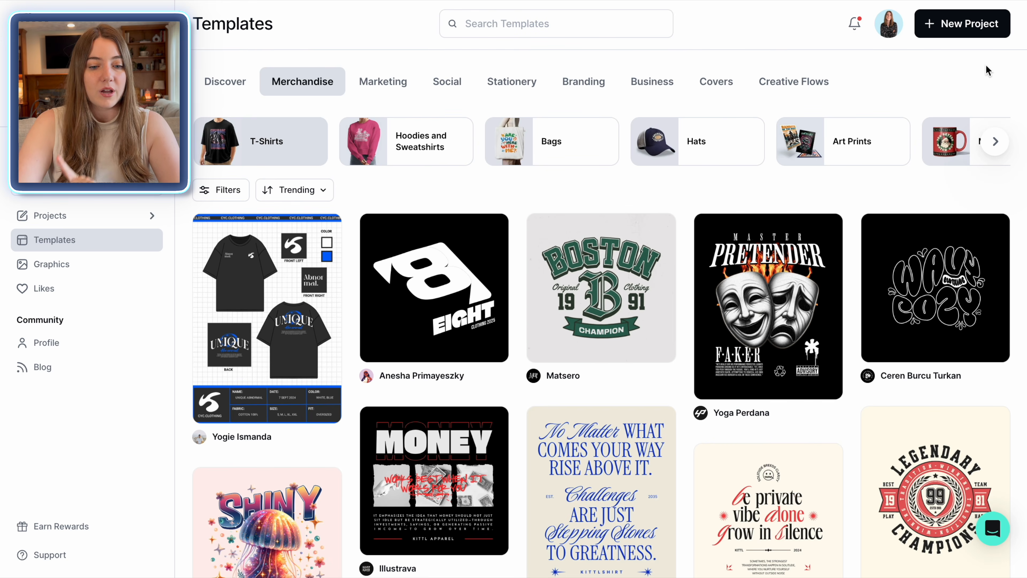
click(962, 24)
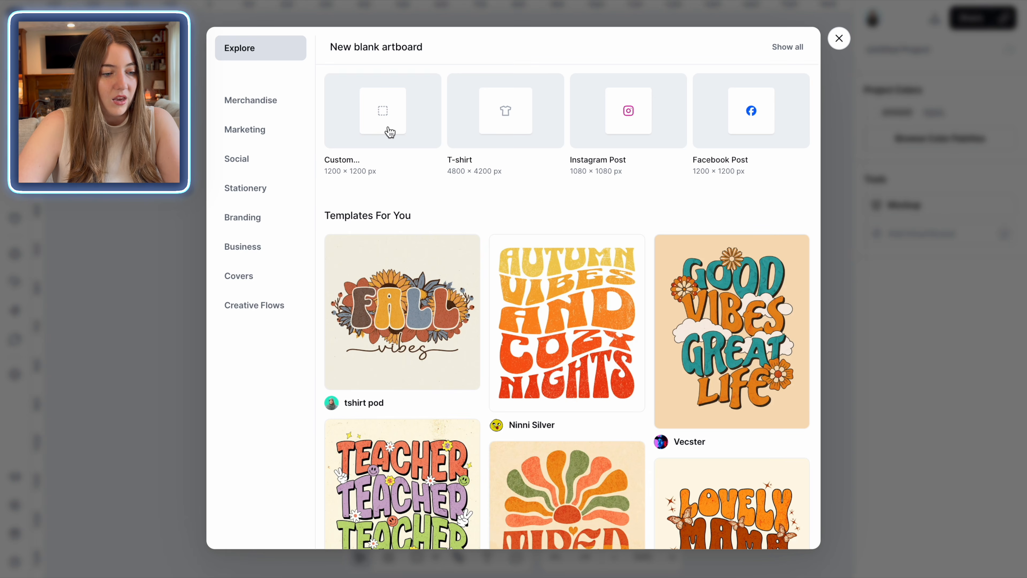
Step: Create a blank 1200×1200 artboard and enter the AI prompt 'cute santa playing chess'
click(367, 107)
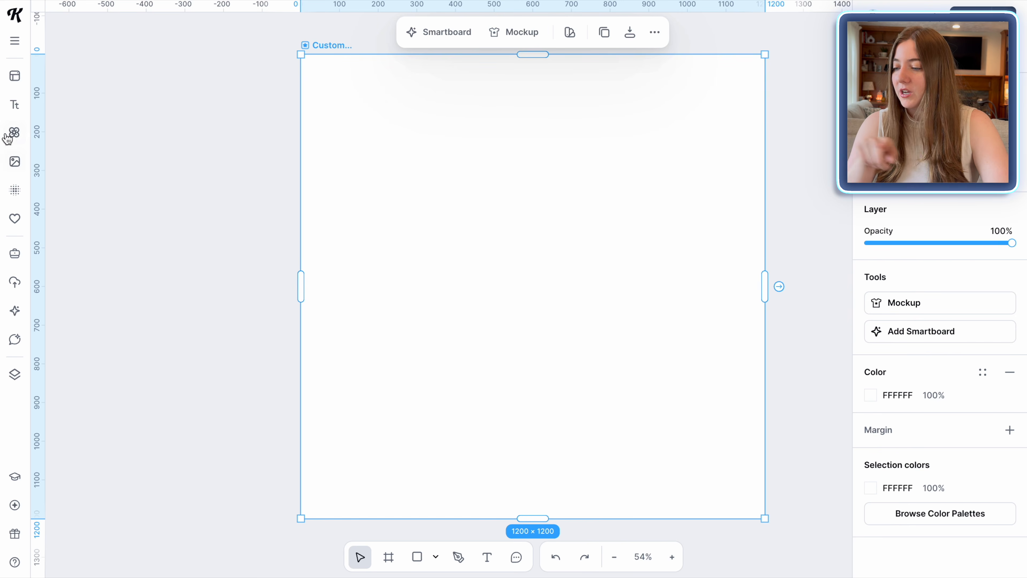
click(18, 314)
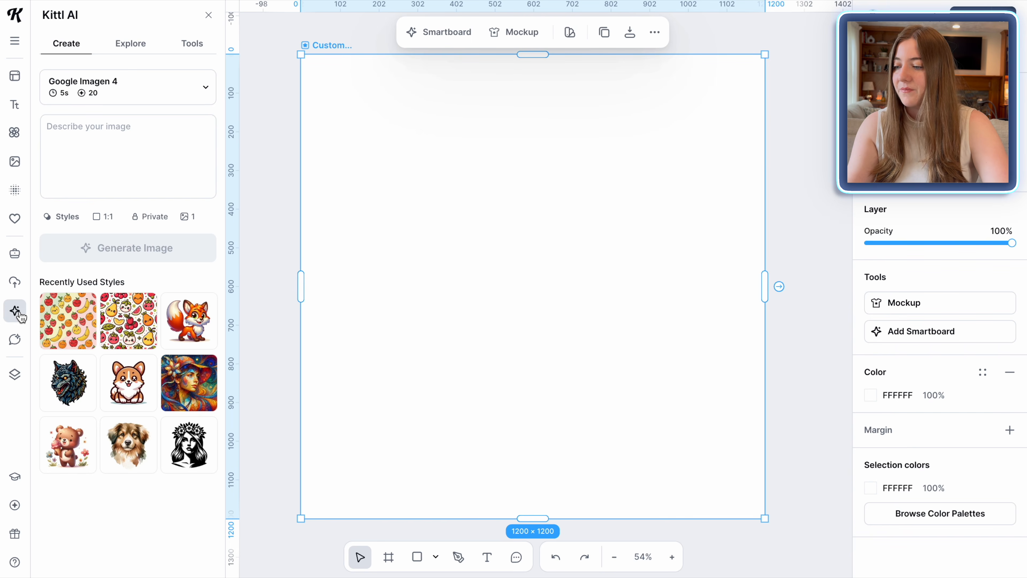
click(104, 148)
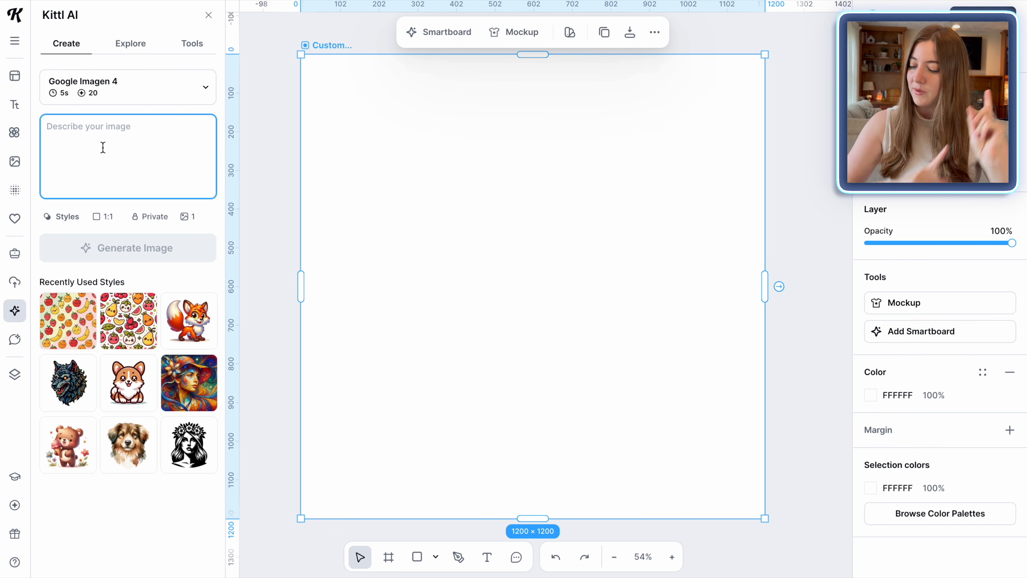
text(cute santa playing chess)
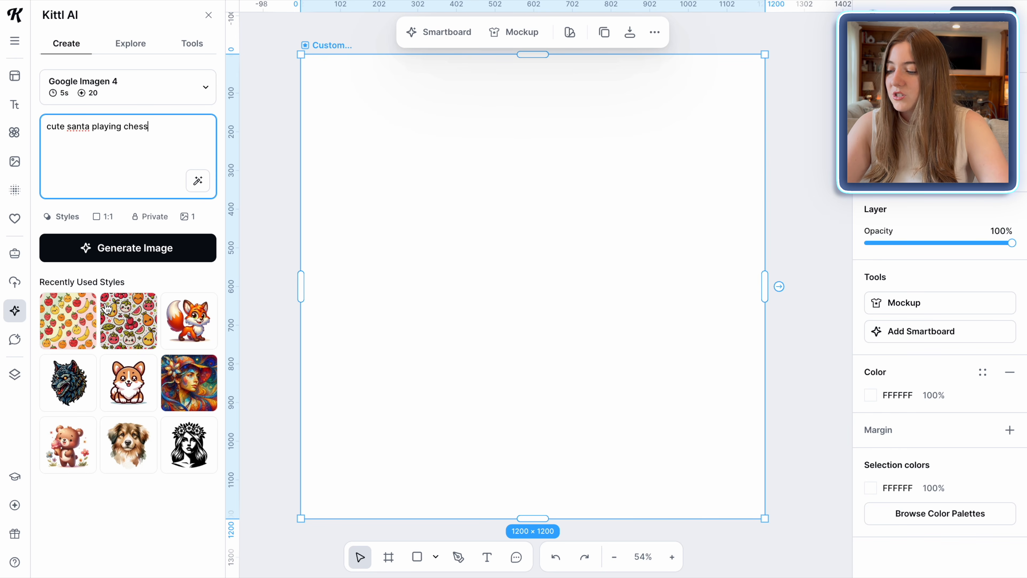
Step: Switch the image style from T-Shirt Graphic 2.0 to Clipart > Cartoon and generate the image
click(61, 216)
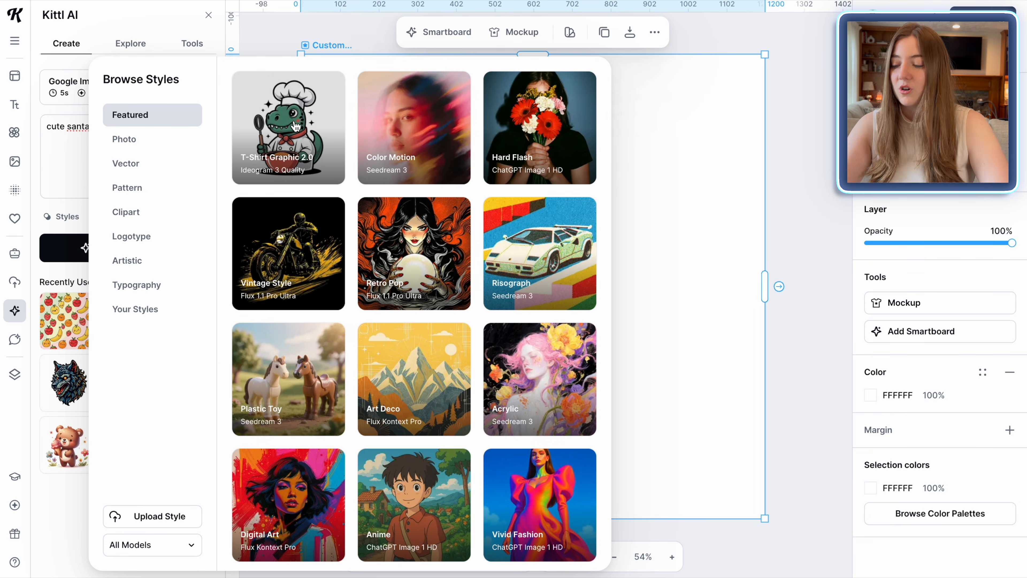
click(297, 126)
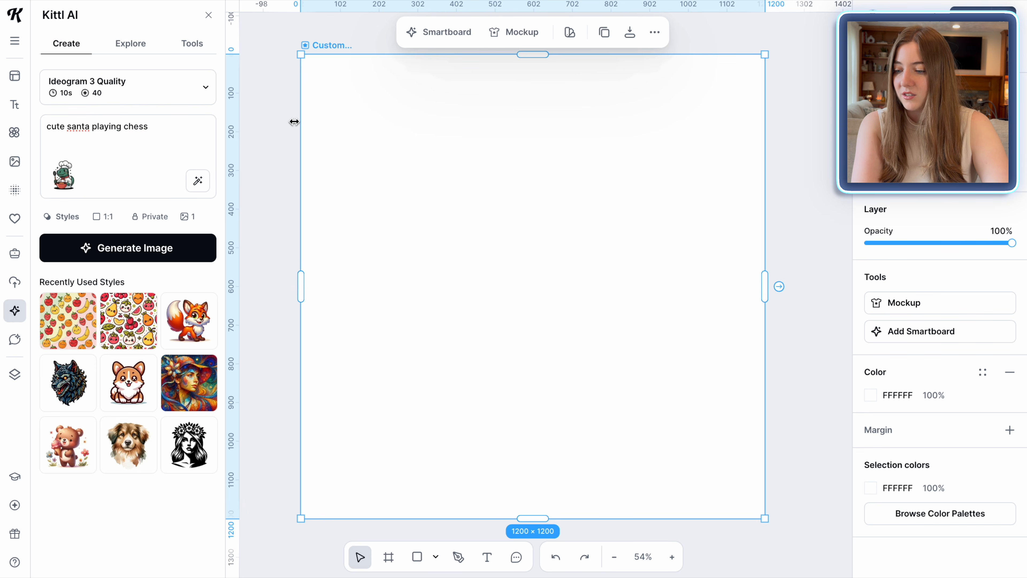
click(61, 217)
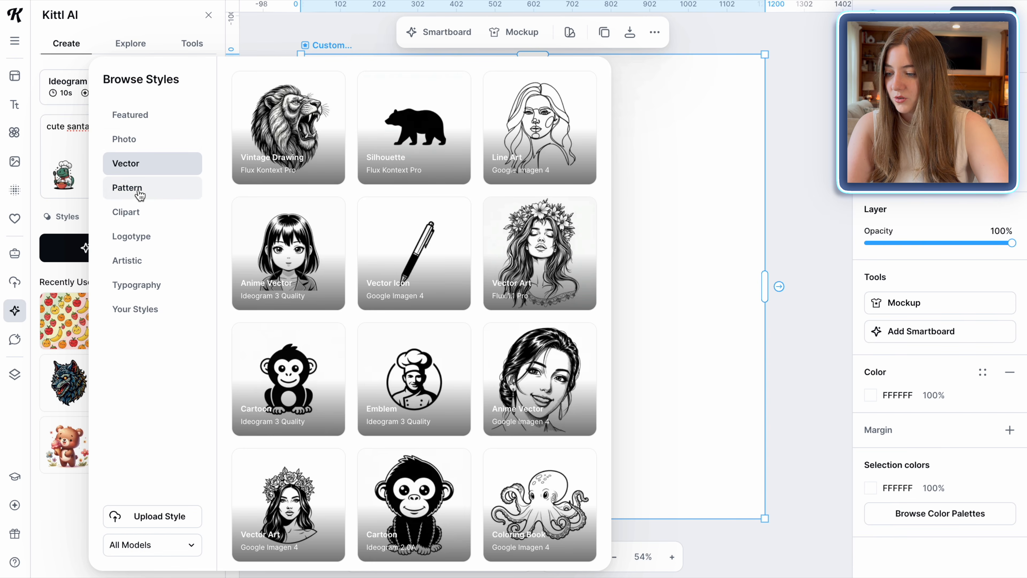
click(129, 211)
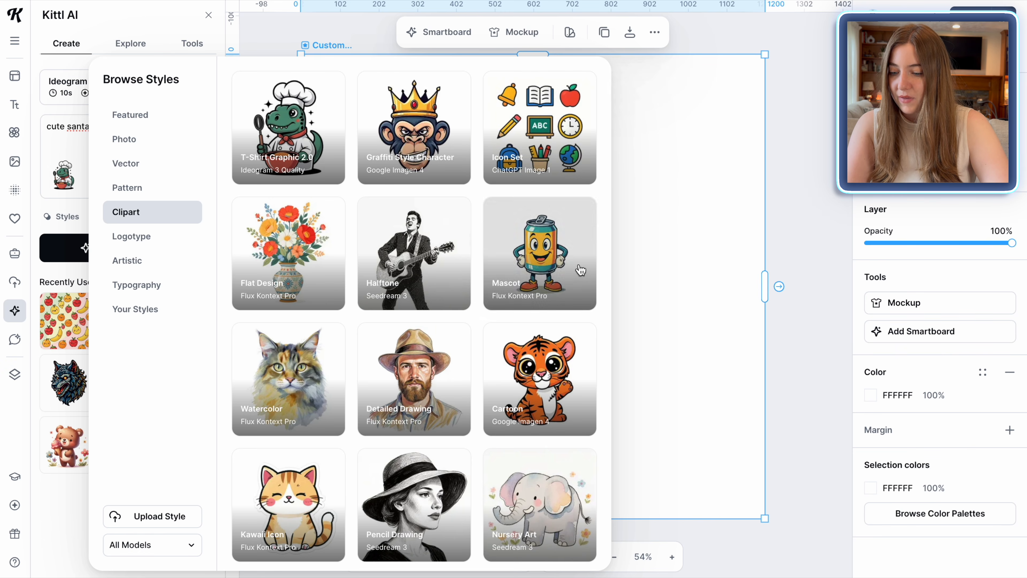
click(551, 360)
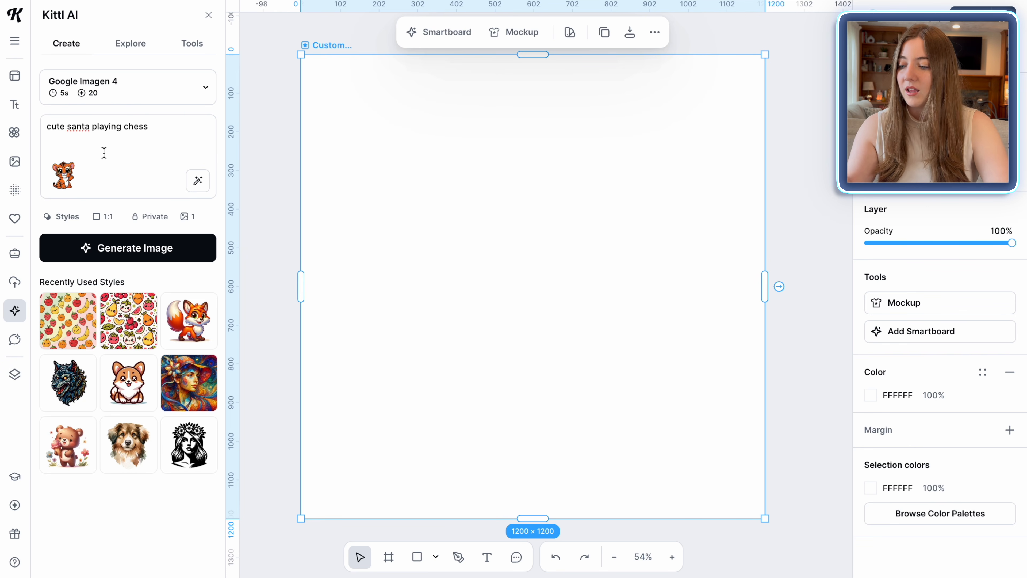
click(114, 254)
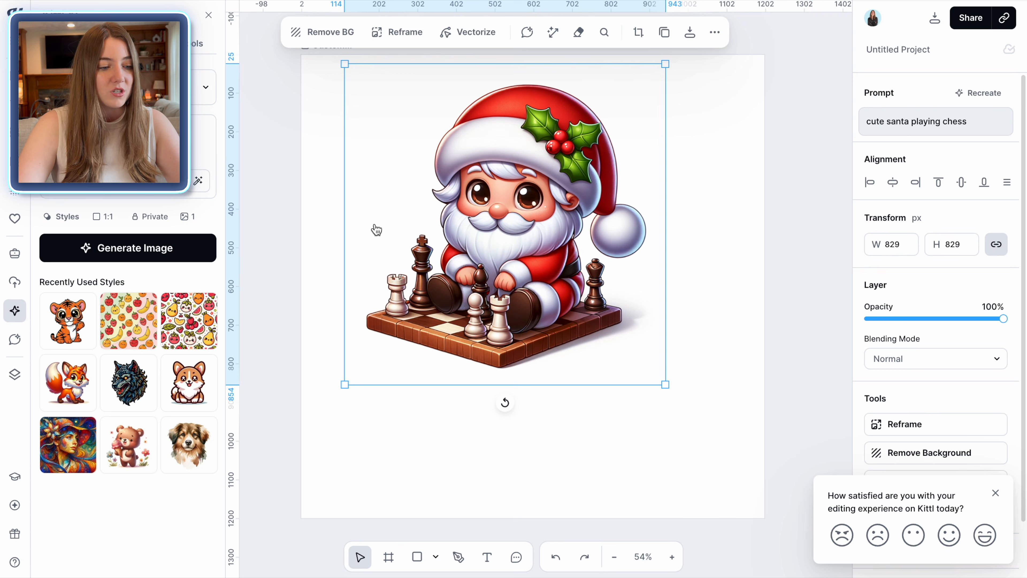
Step: Remove the santa image's background and enlarge it to fill the artboard, centred
click(323, 35)
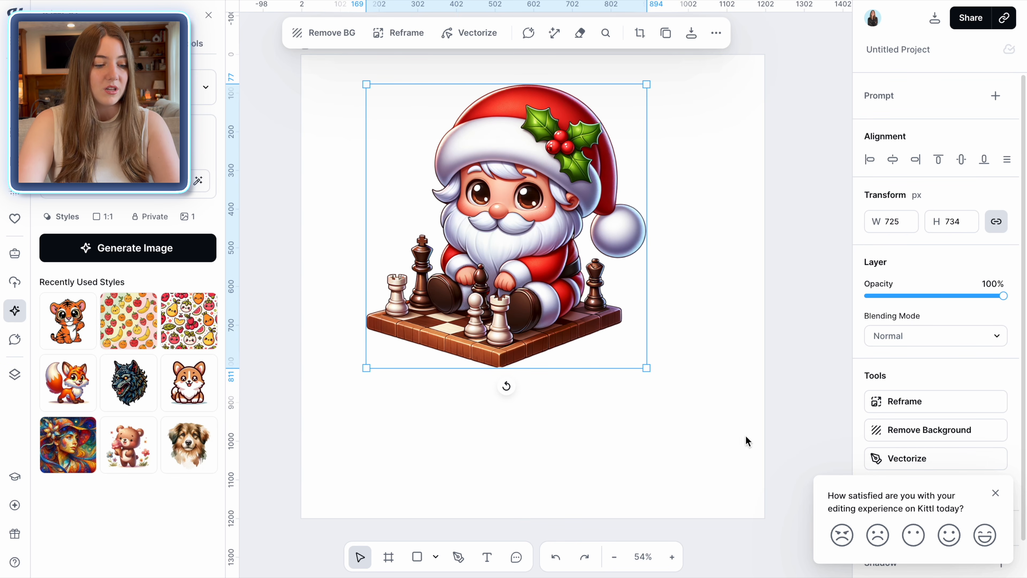
drag(646, 367, 765, 488)
drag(365, 487, 321, 511)
drag(333, 83, 303, 68)
drag(629, 152, 625, 147)
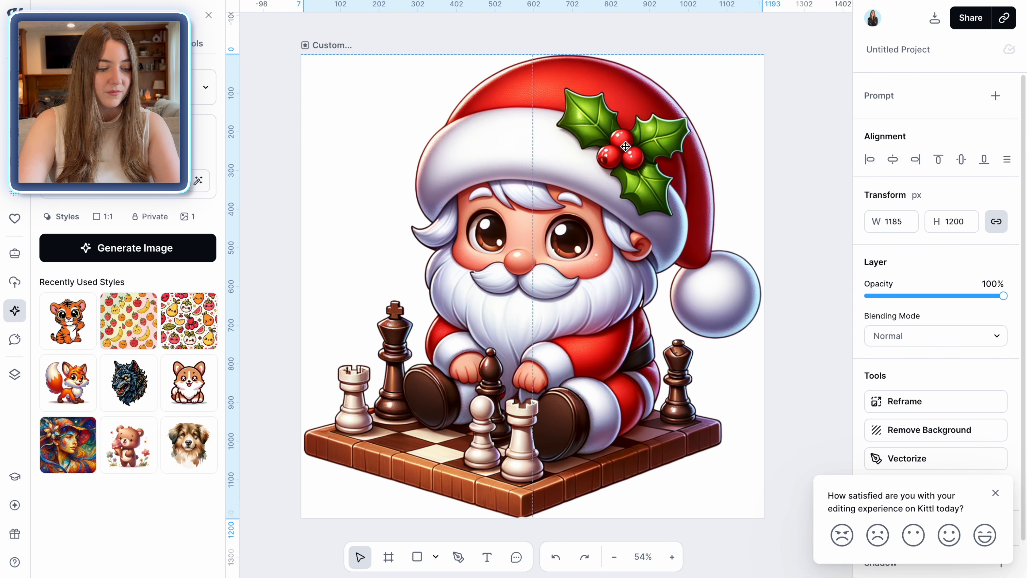
Step: Download the artboard as a background-removed PNG
click(825, 237)
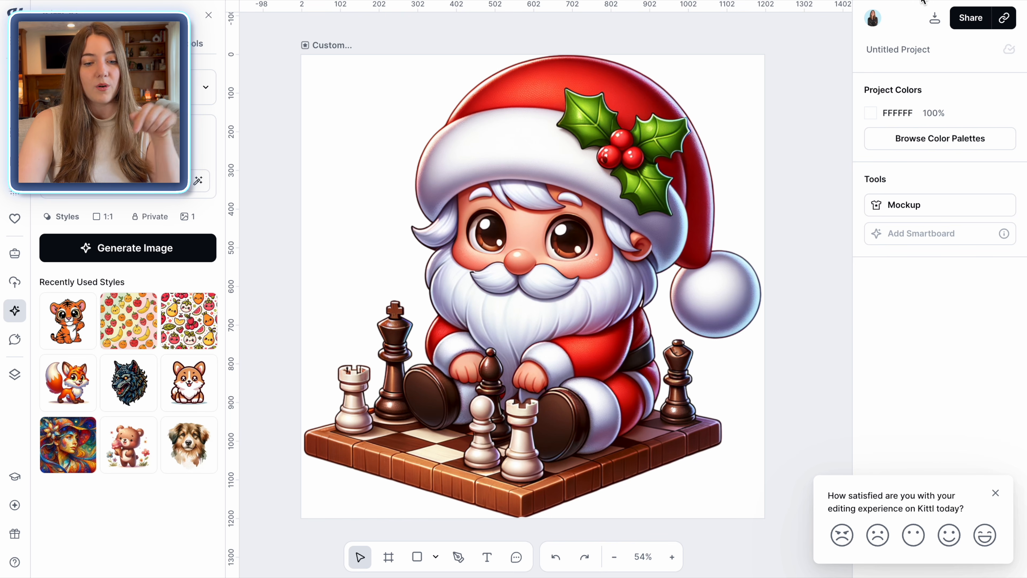
click(932, 21)
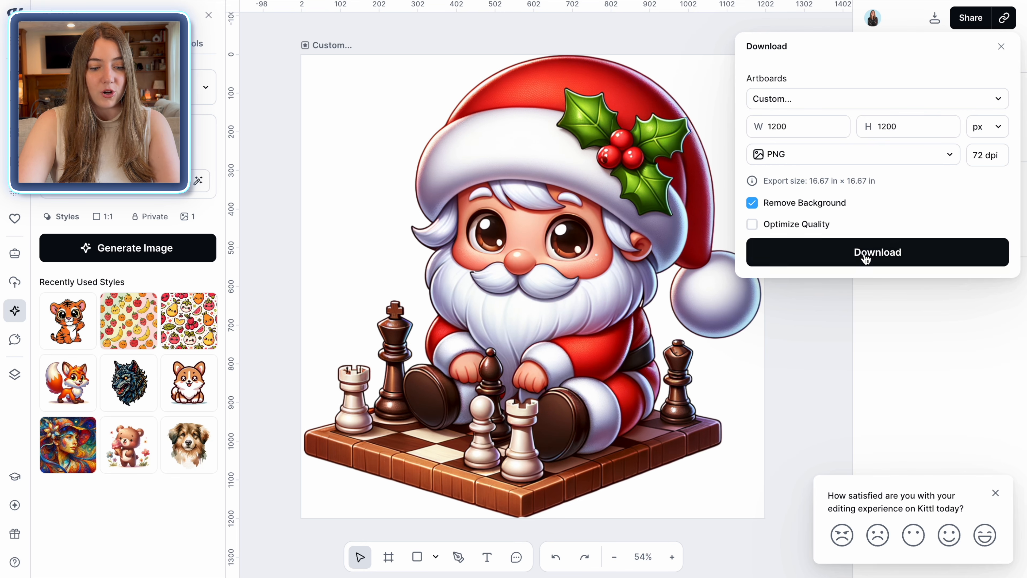
click(873, 258)
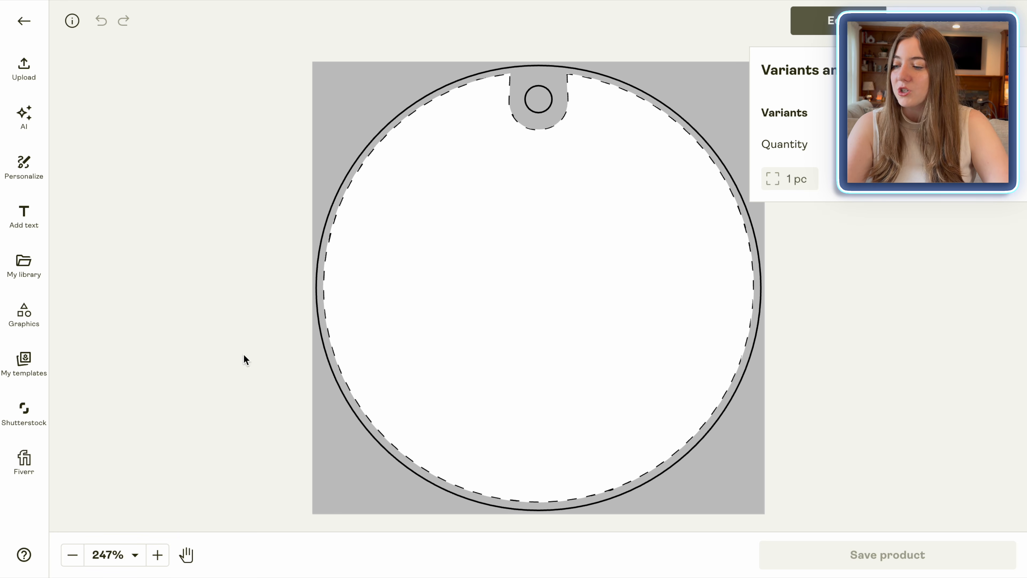
Step: Upload the santa chess PNG, centre it on the round ornament, preview the mockups, and save
click(25, 71)
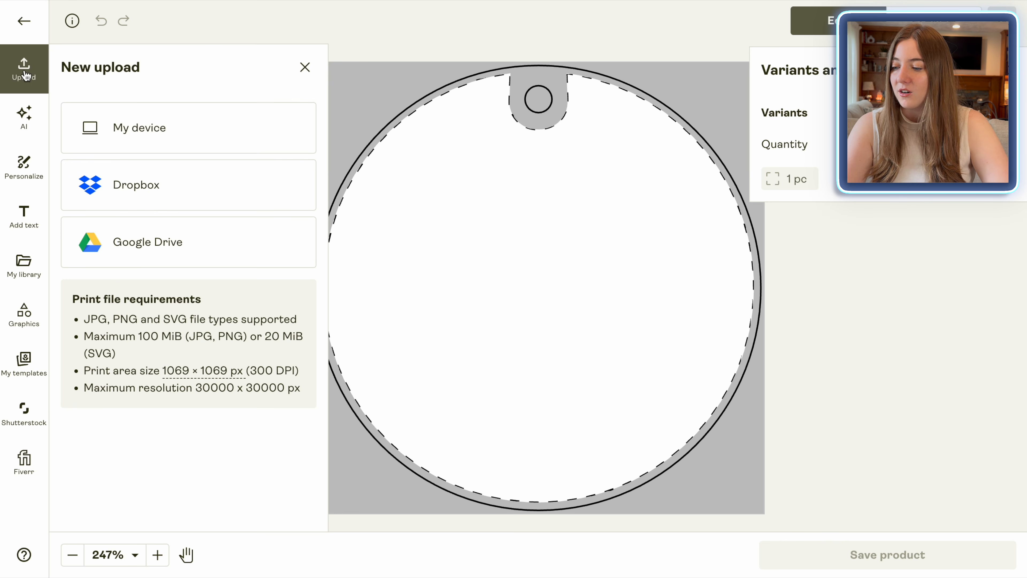
click(162, 125)
mouse_move(538, 268)
mouse_down()
mouse_move(545, 290)
mouse_move(558, 282)
mouse_move(552, 271)
mouse_up()
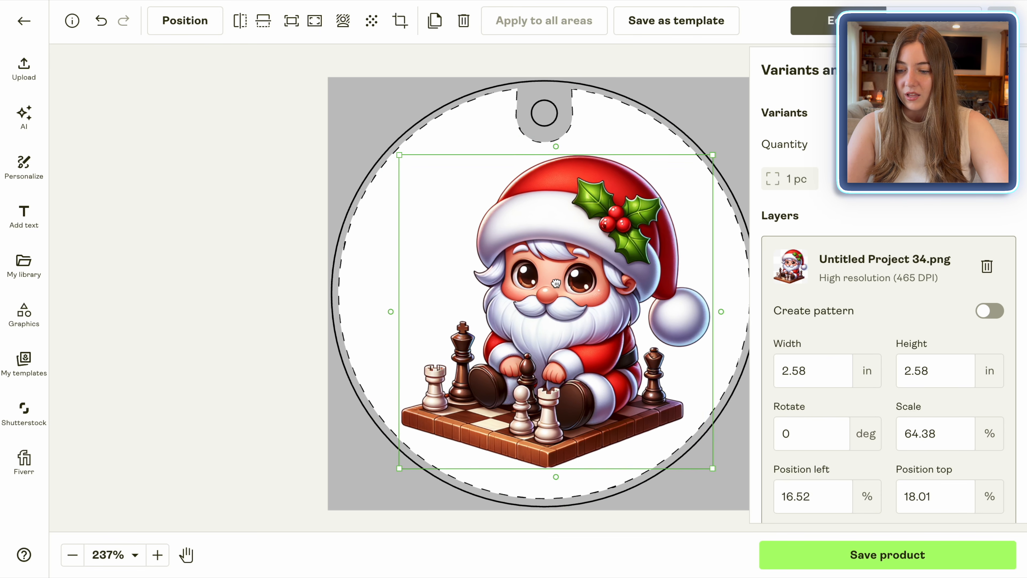
click(279, 370)
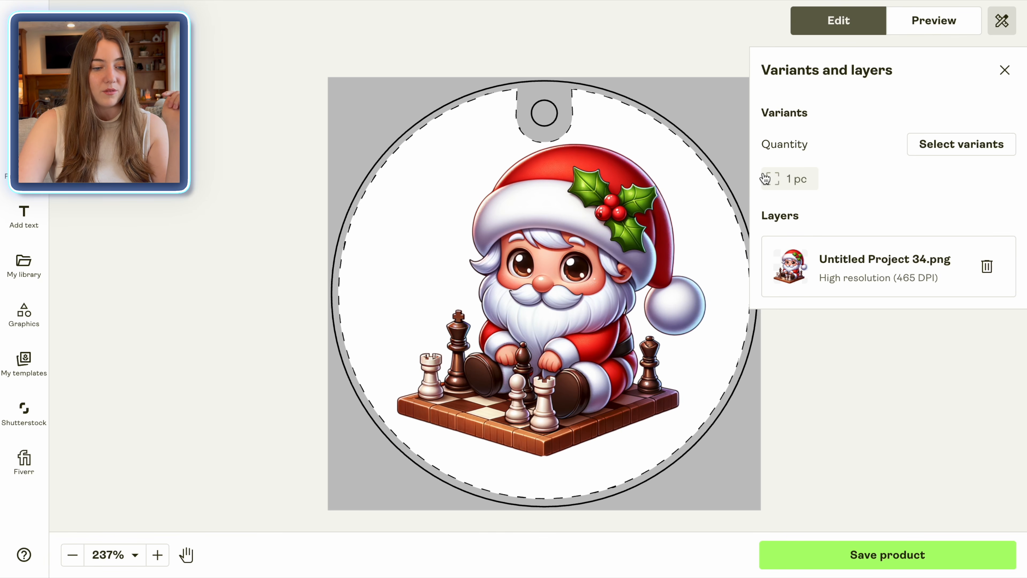
click(933, 23)
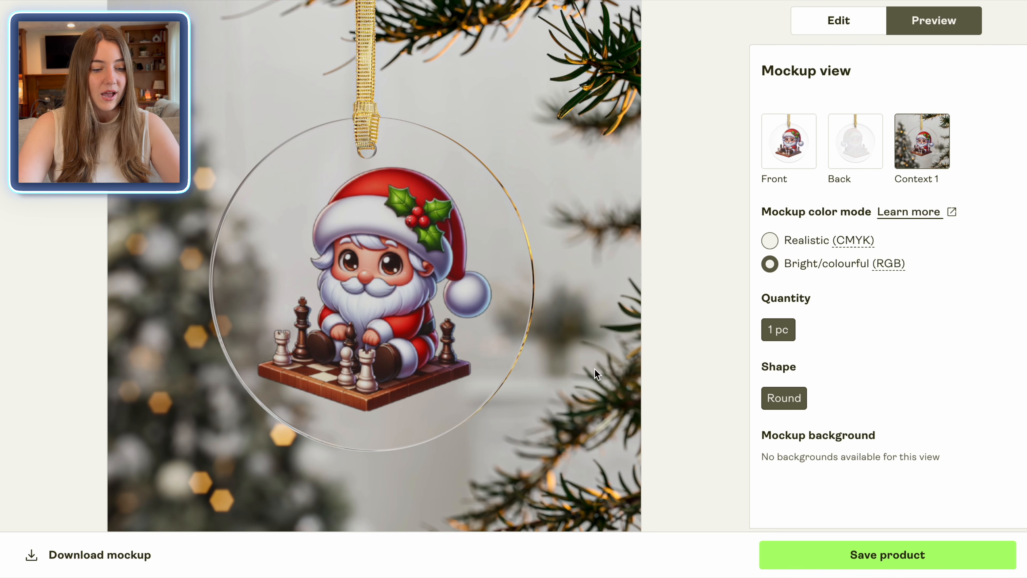
click(897, 561)
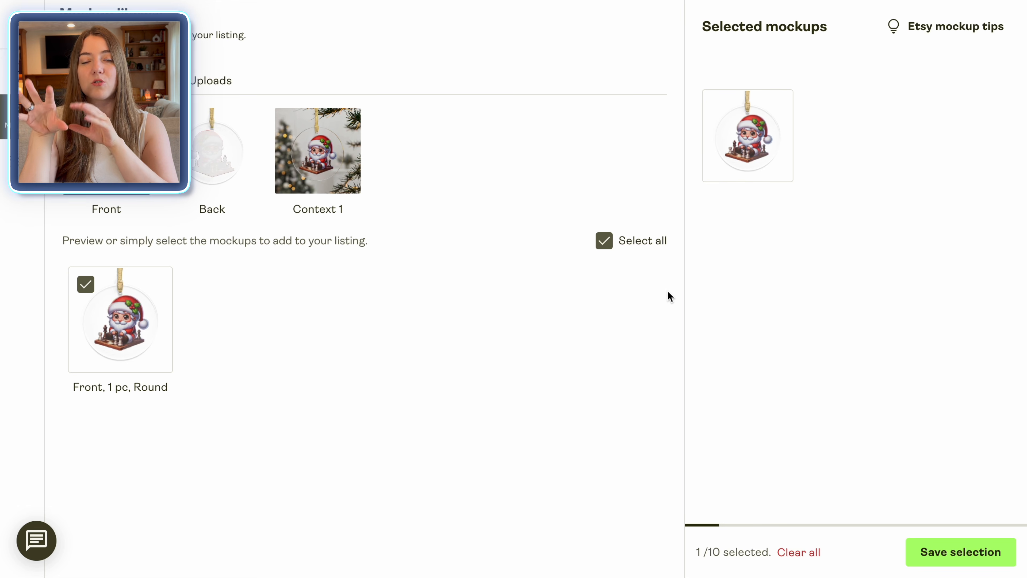
Step: Add the Context 1 and Back mockups alongside Front, save them, and enlarge a preview
click(318, 151)
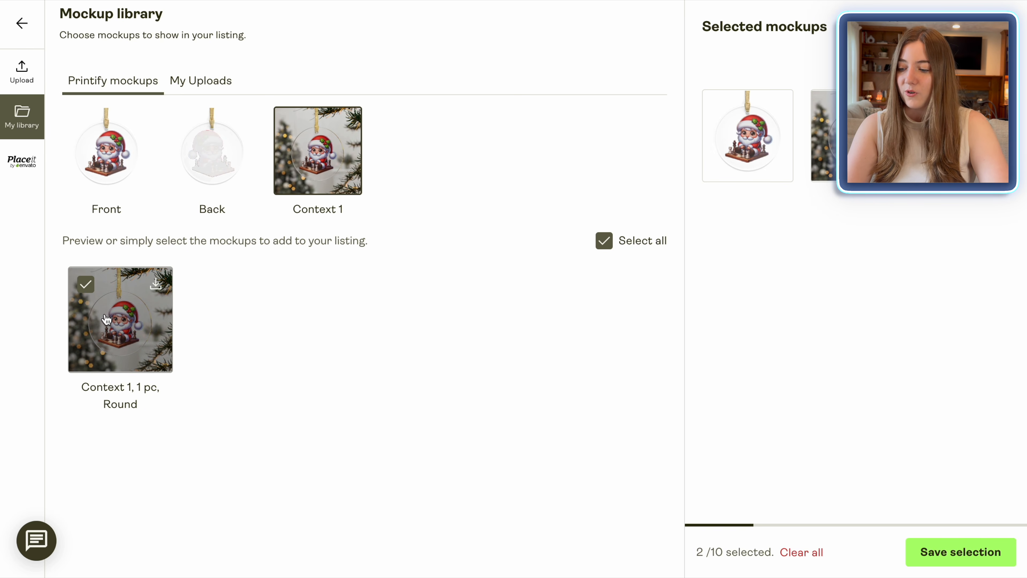
click(214, 167)
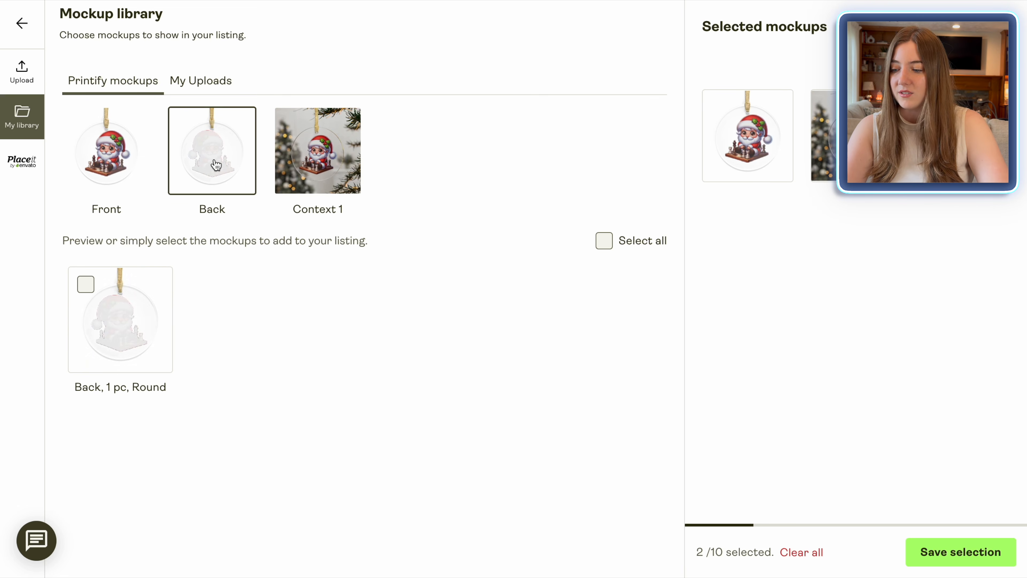
click(85, 284)
click(104, 177)
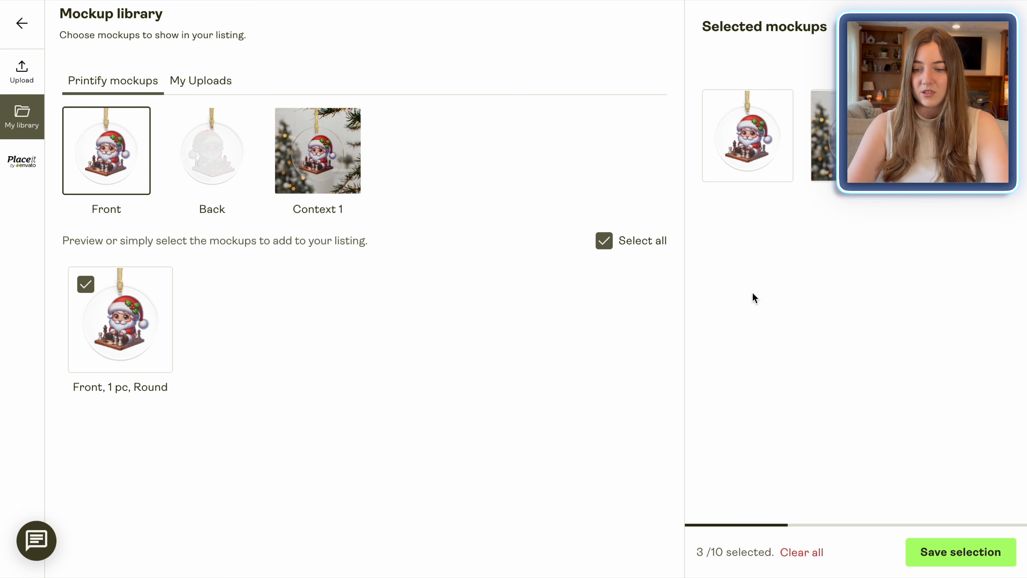
click(957, 565)
click(590, 254)
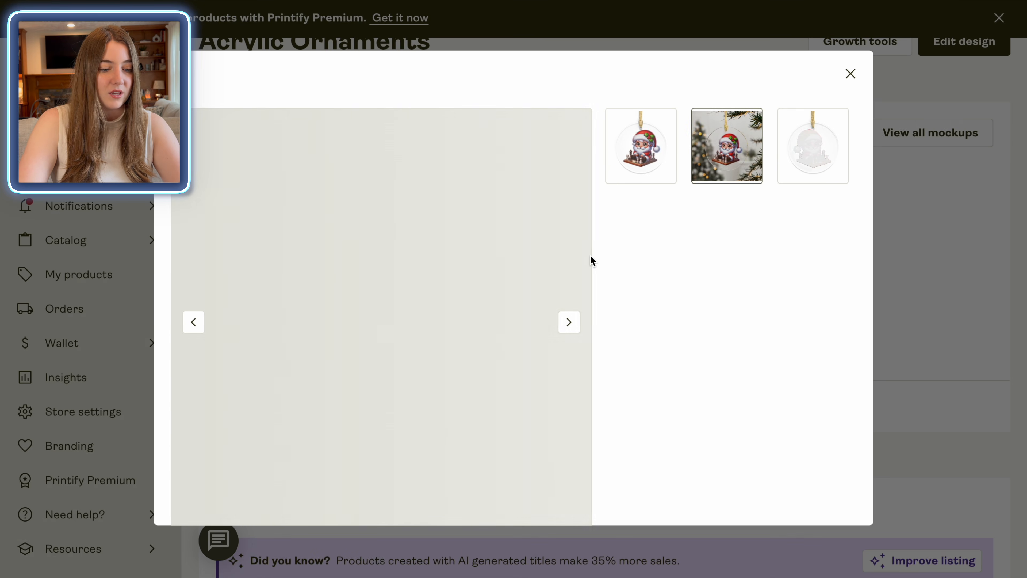
click(851, 75)
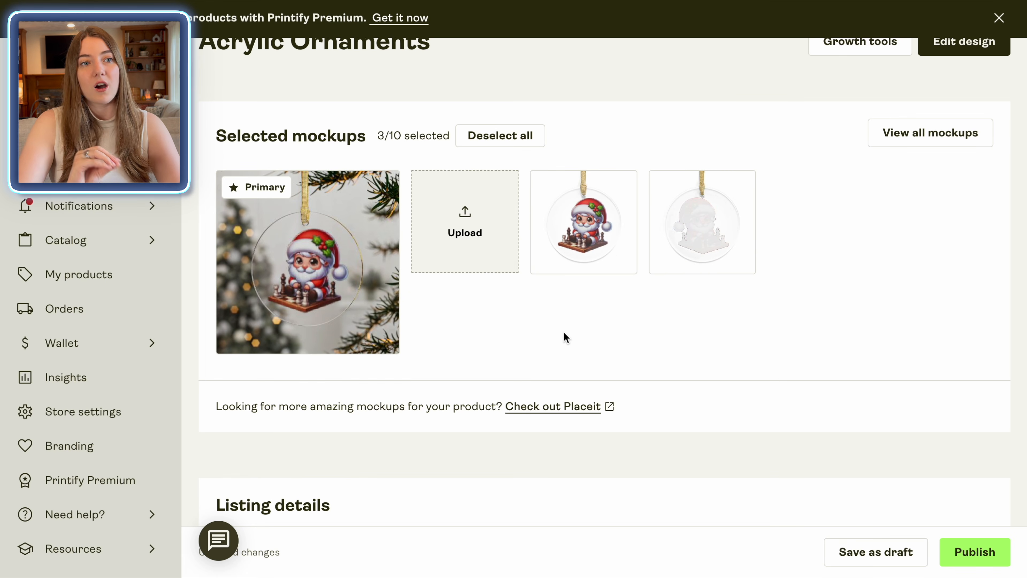
scroll(565, 337, down, 10)
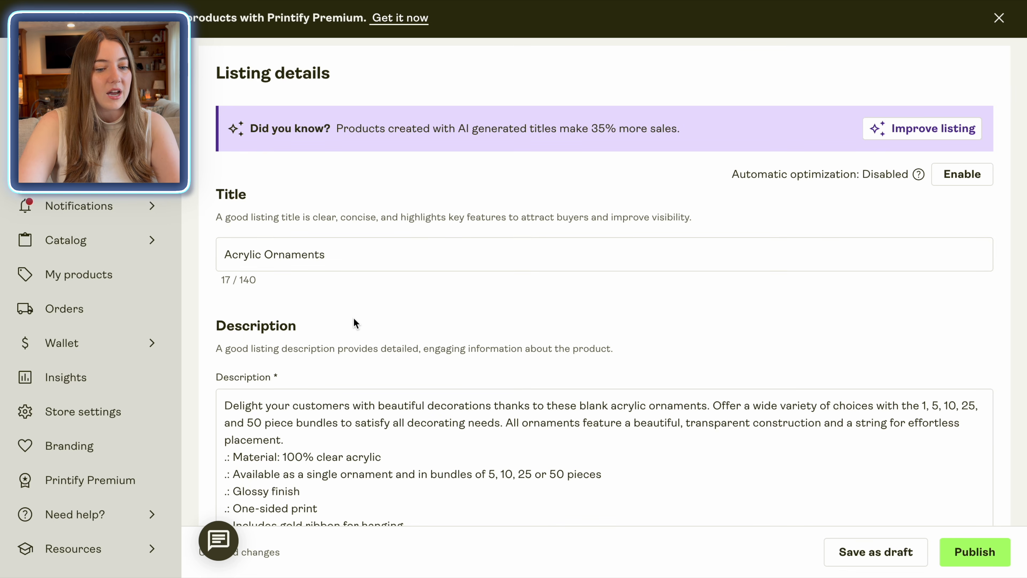
scroll(387, 298, up, 3)
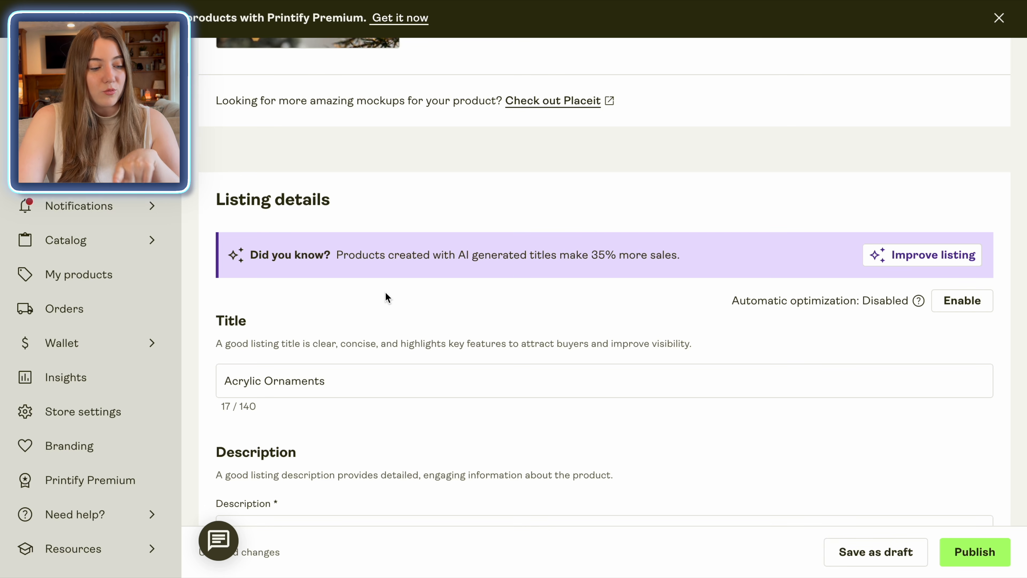
scroll(386, 297, down, 1)
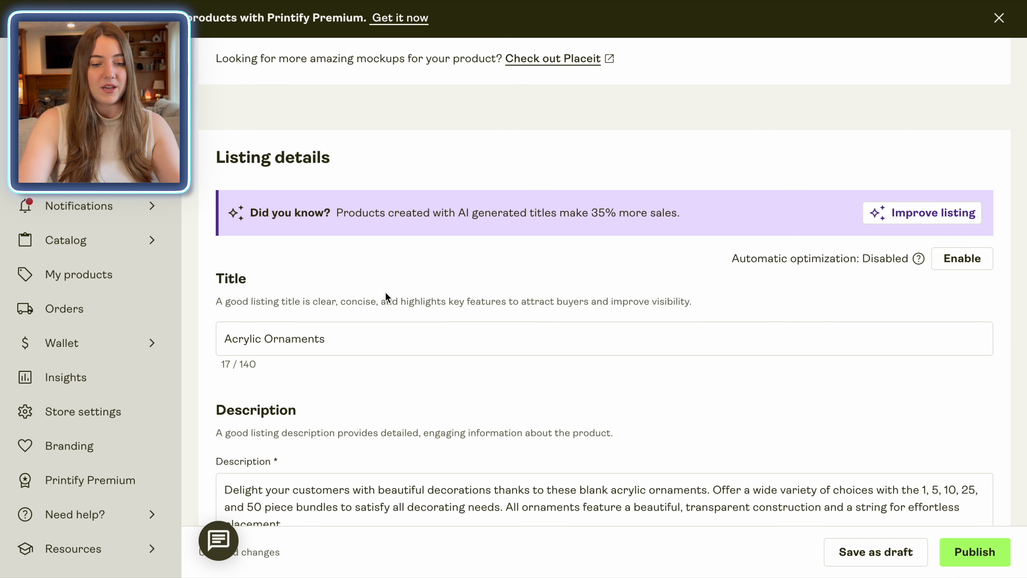
Step: Generate AI title, description and keywords from a pasted chess ornament description and apply them
click(907, 220)
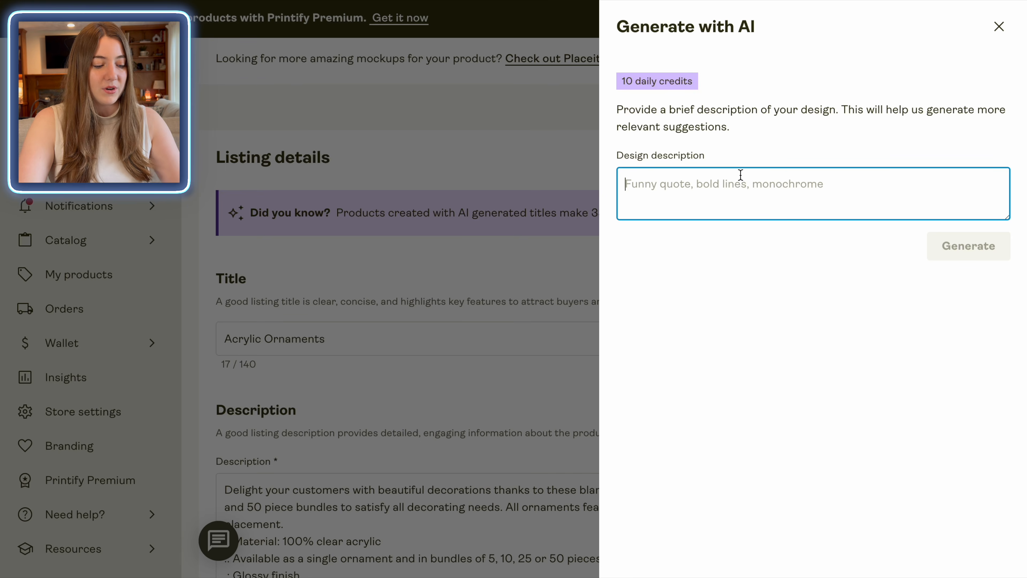
text(Cute funny santa playing chess ornament for chess lover or chess players, best christmas gift for chess, funny christmas chess gift)
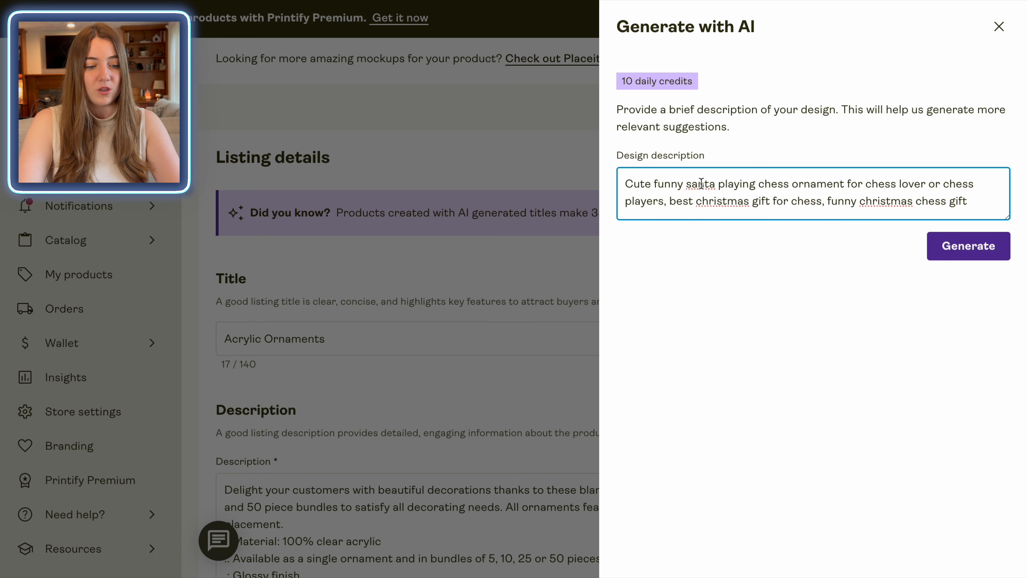
drag(689, 182, 790, 180)
click(833, 200)
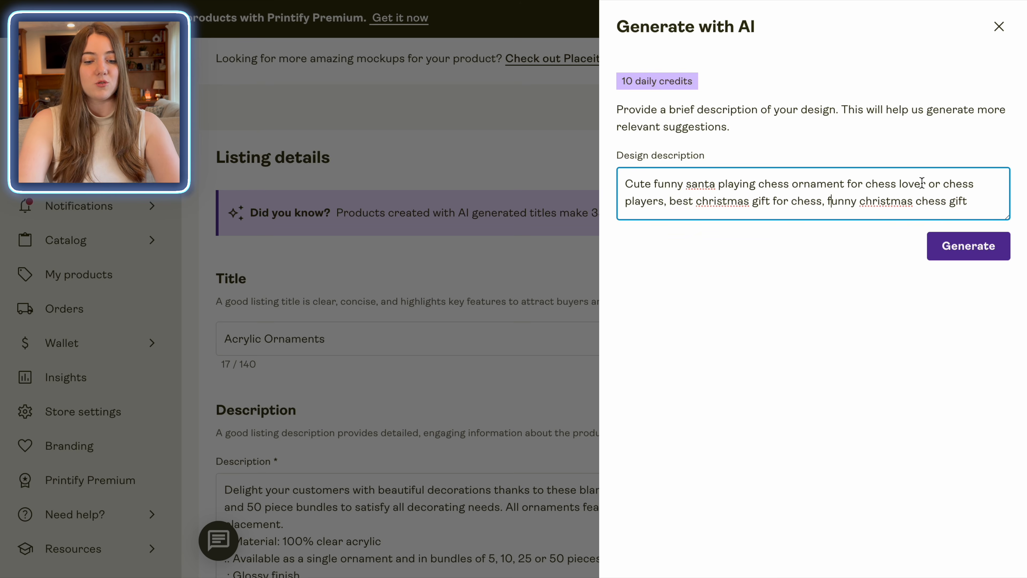
click(949, 240)
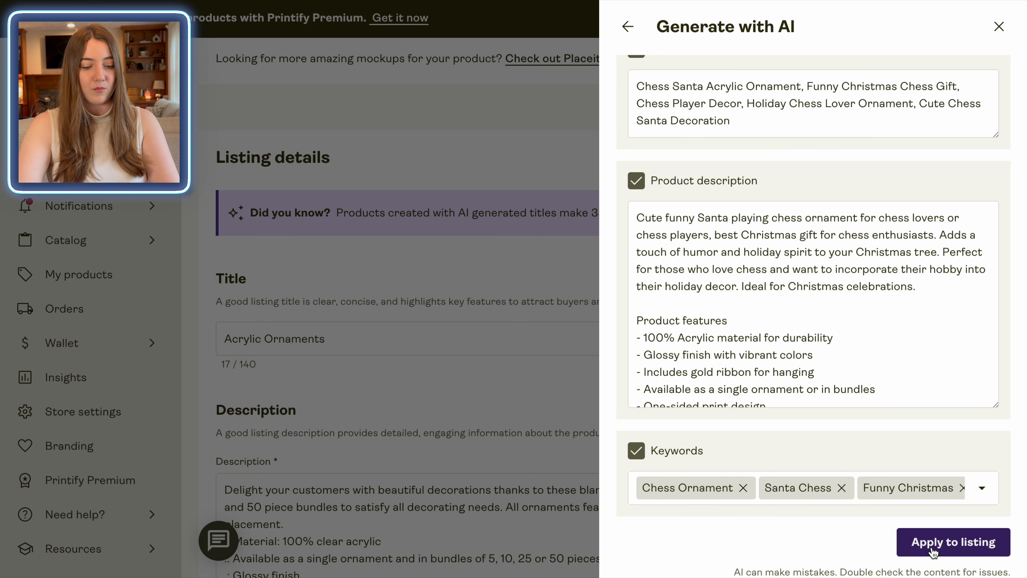
click(953, 542)
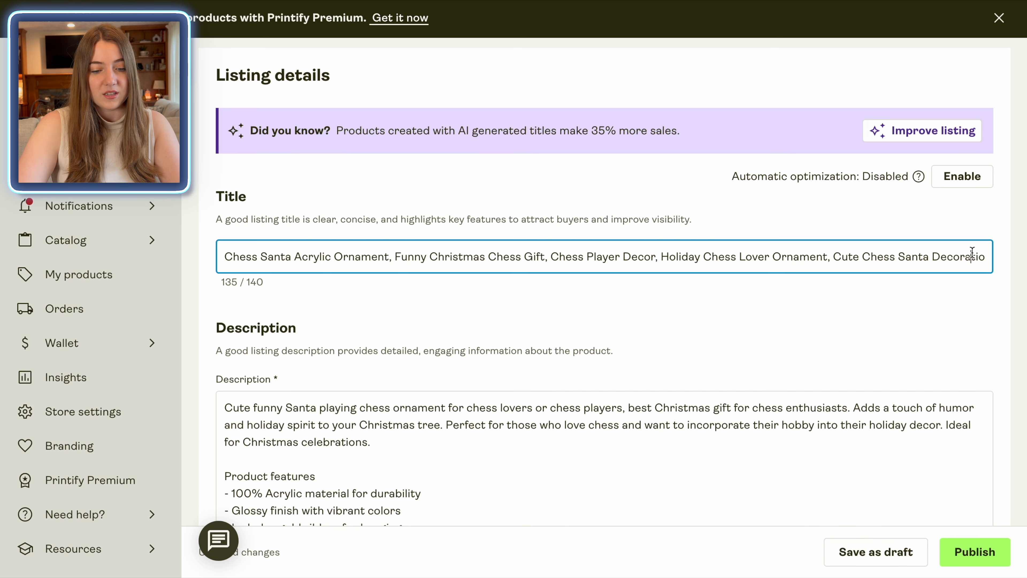
Step: In the title, change Decor to Present and Chess Santa to Santa Chess
drag(972, 255, 1003, 258)
click(661, 252)
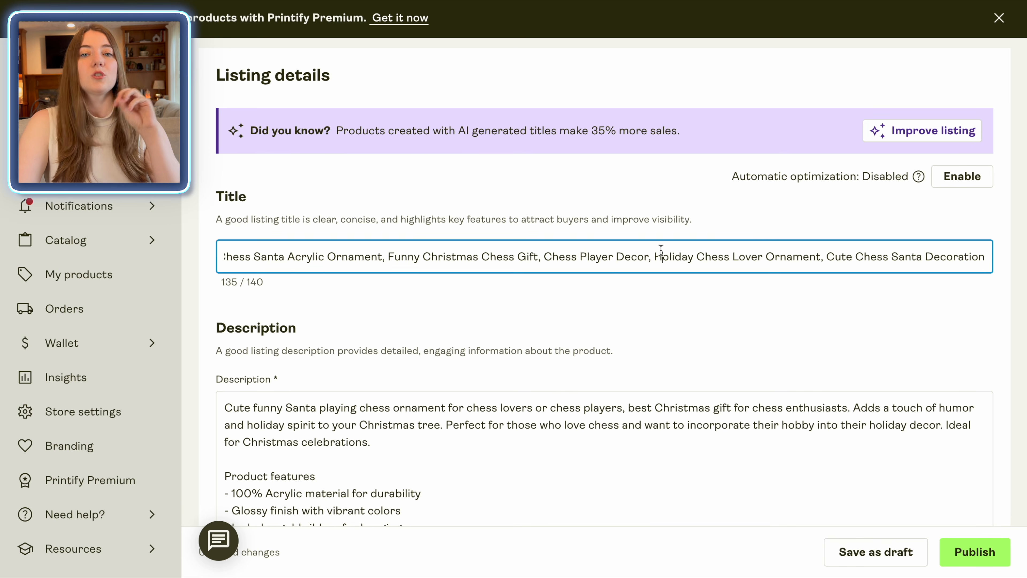
drag(648, 257, 616, 261)
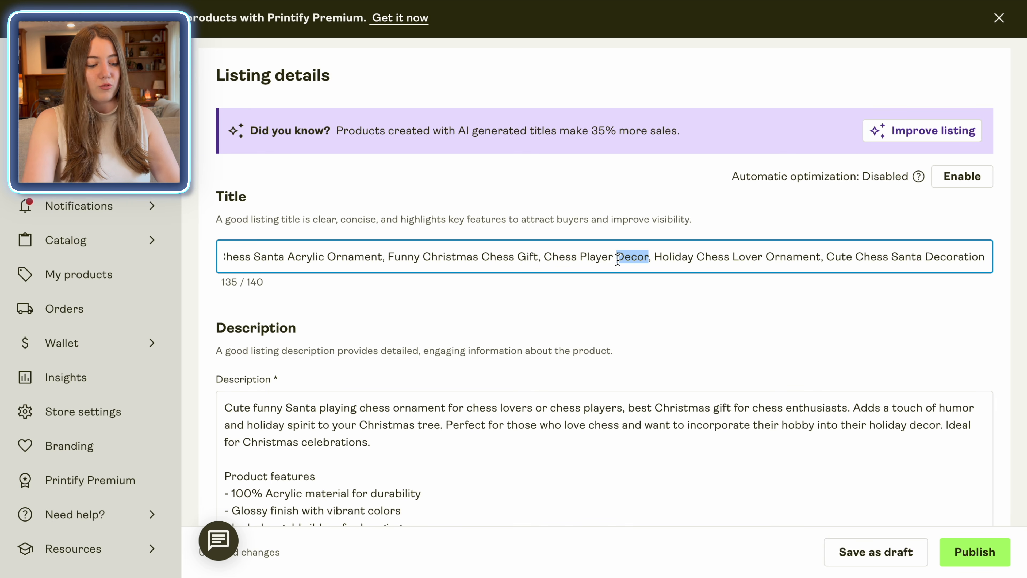
text(Present)
drag(291, 259, 212, 256)
text(Santa Chess)
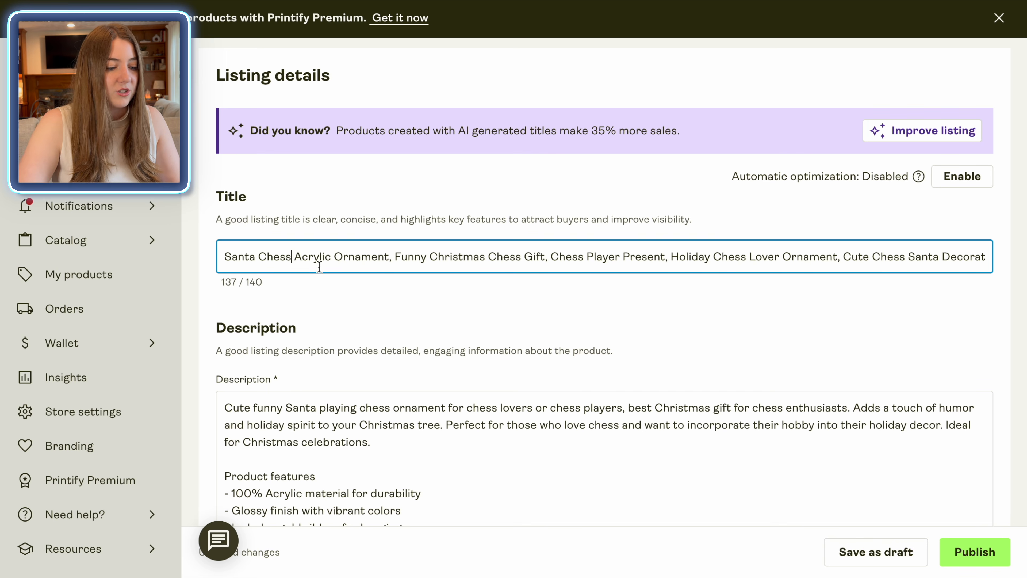
Step: Replace Decoration at the end of the title with Gift
click(398, 257)
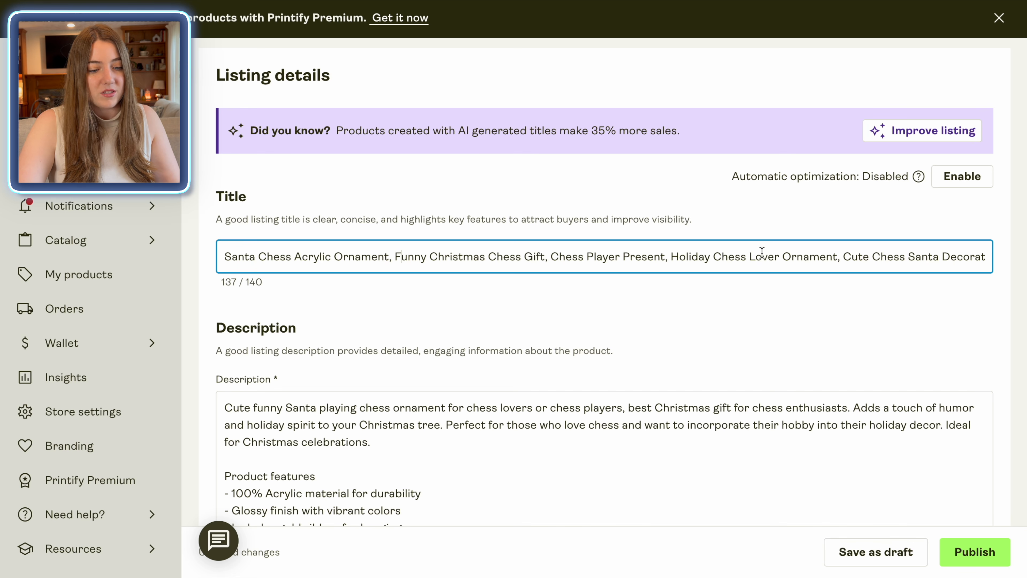
scroll(813, 254, right, 1)
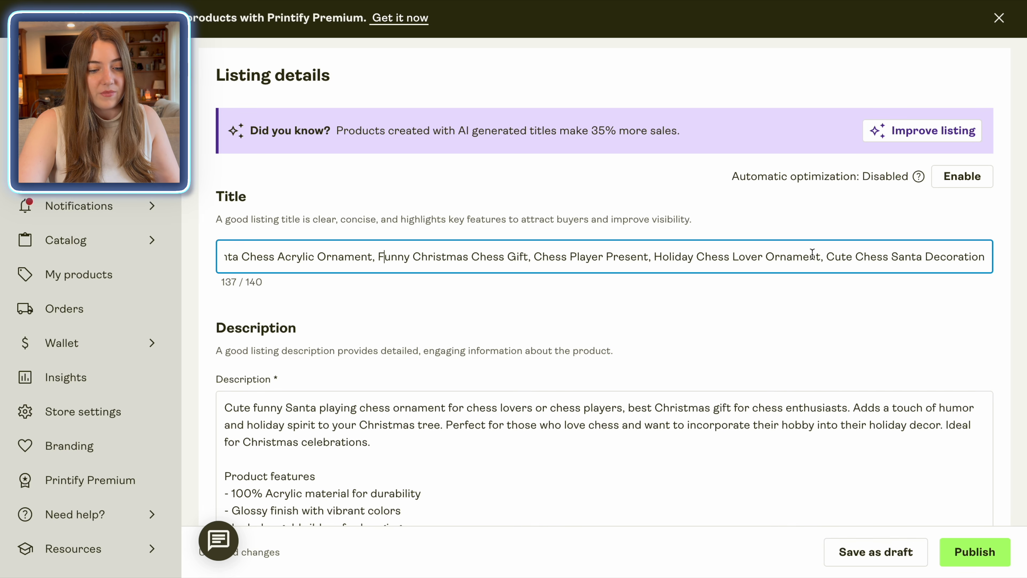
drag(983, 256, 924, 256)
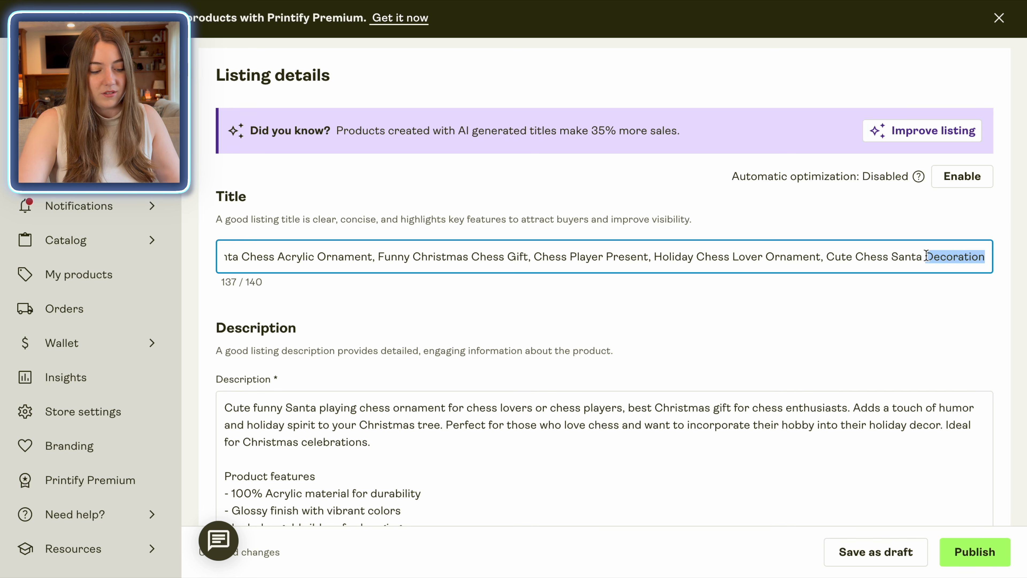
text(Gift)
click(917, 308)
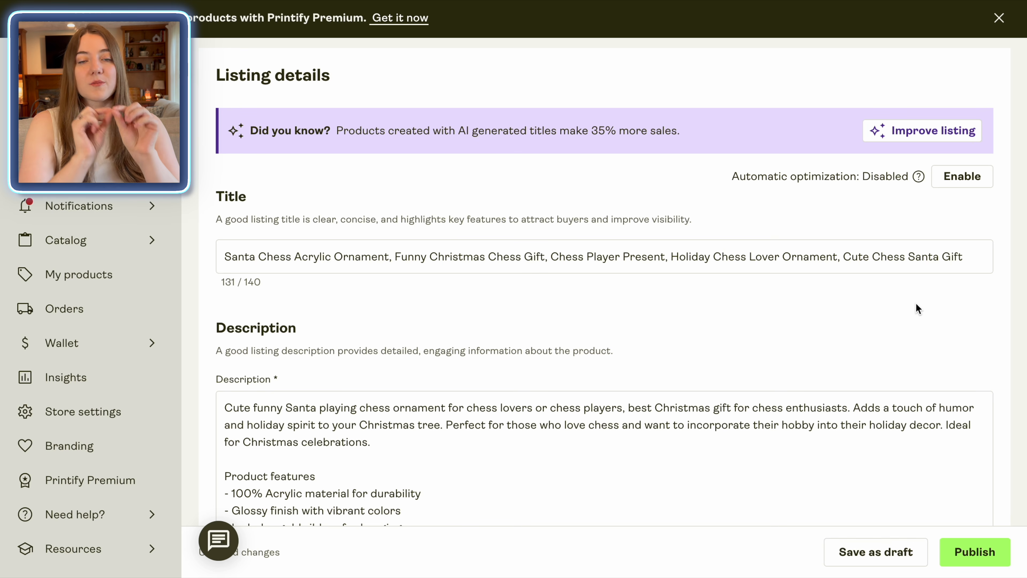
scroll(849, 302, down, 3)
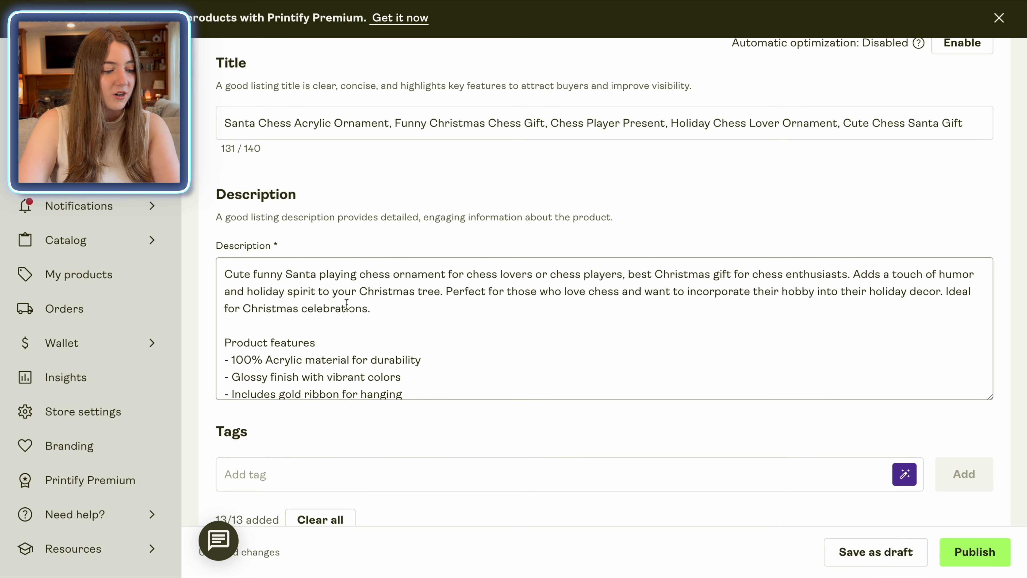
drag(225, 270, 390, 308)
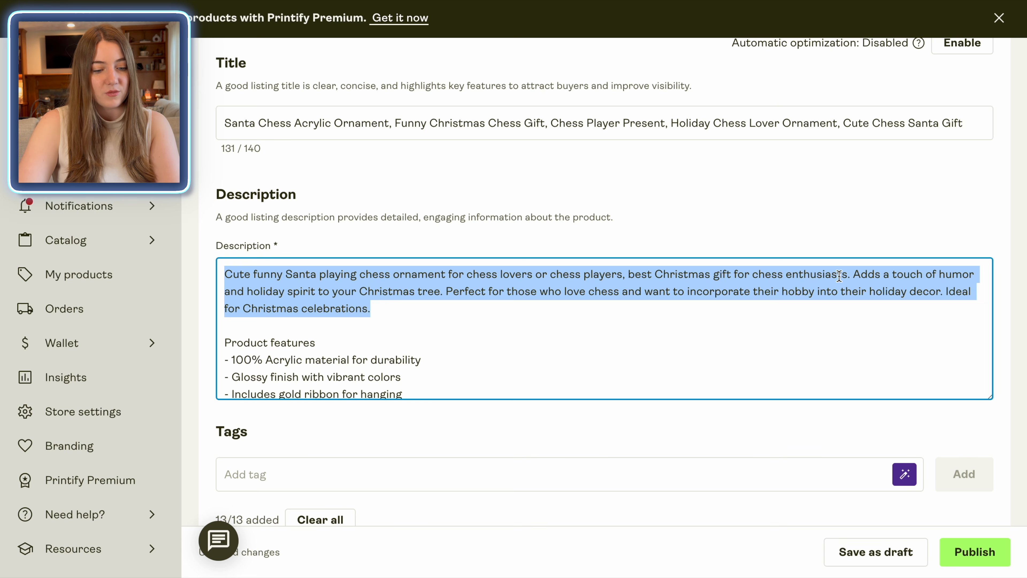
drag(225, 292, 416, 301)
drag(234, 341, 330, 348)
scroll(367, 383, down, 3)
scroll(366, 383, down, 5)
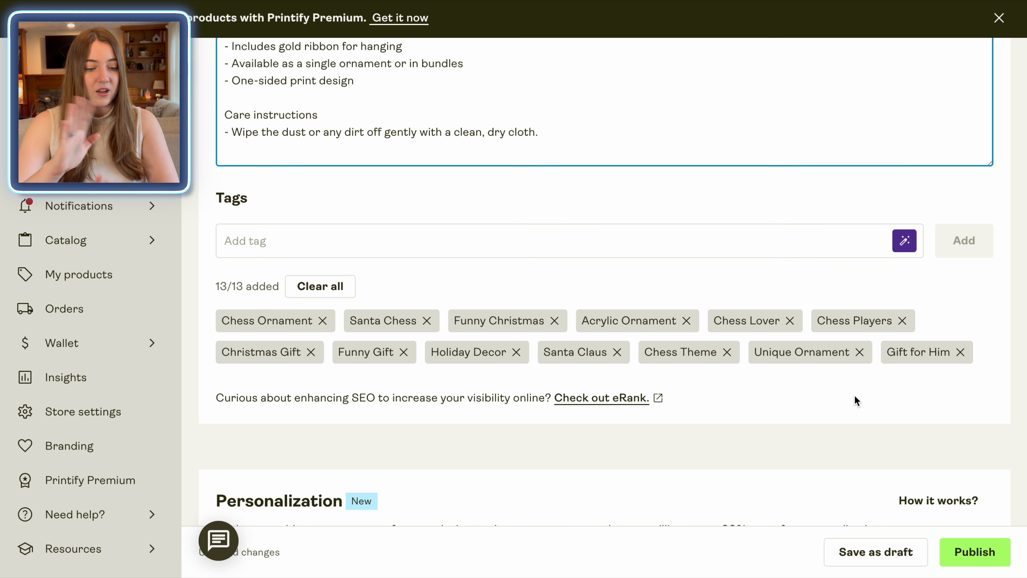
scroll(854, 397, down, 8)
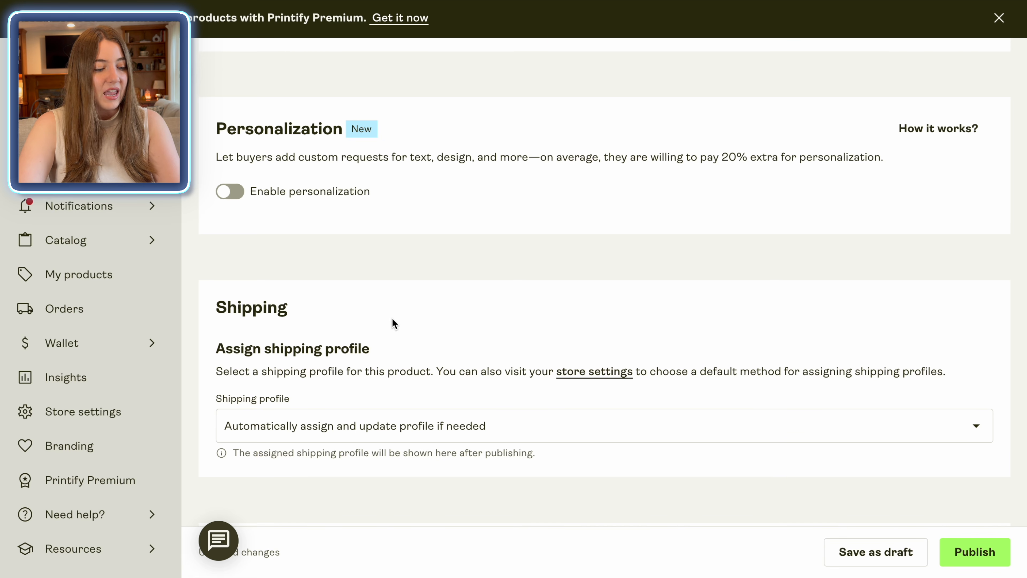
scroll(392, 318, down, 2)
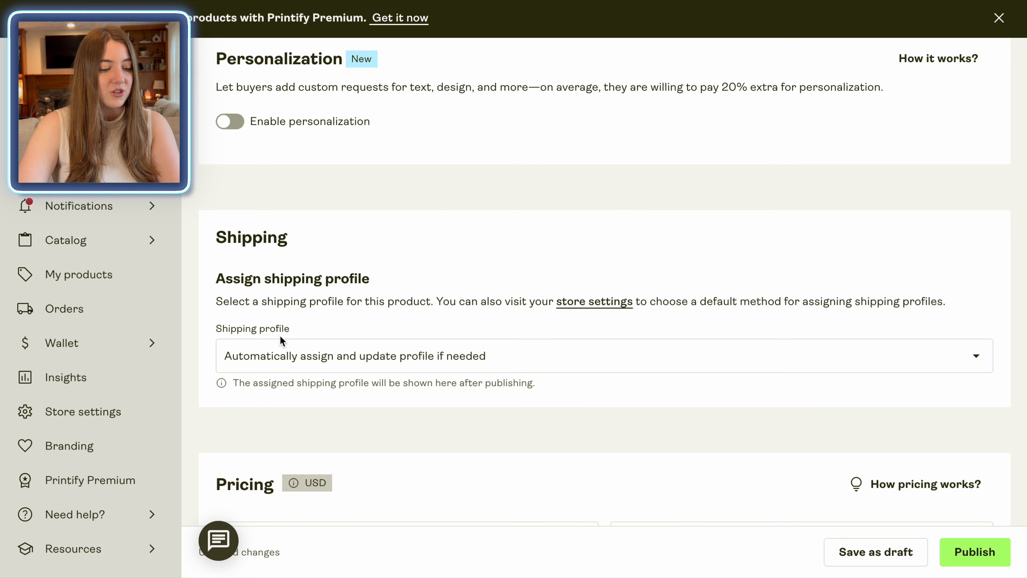
scroll(280, 334, down, 5)
scroll(280, 335, down, 3)
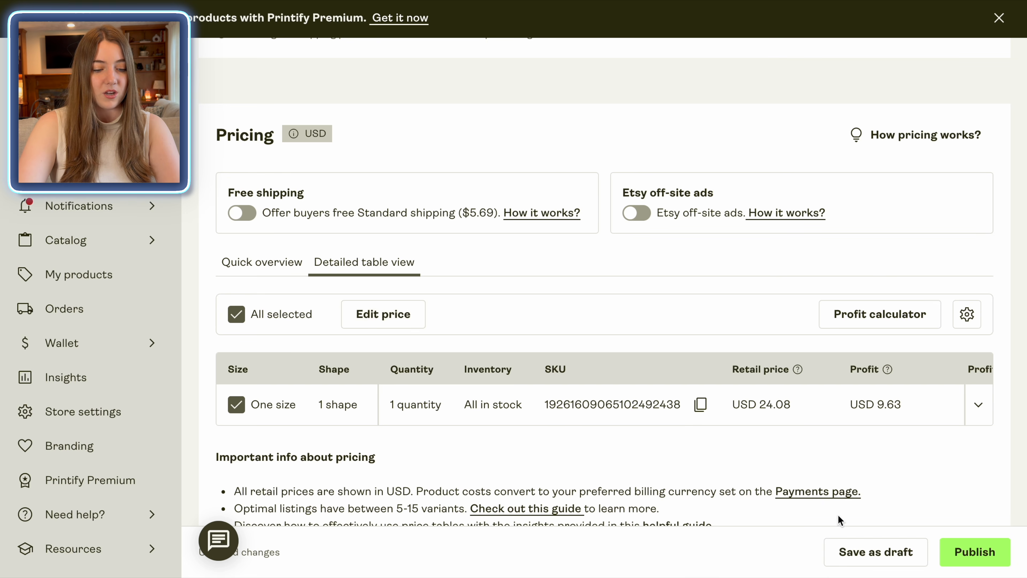
Step: Set the ornament's retail price to 24.99
click(796, 406)
text(24.99)
click(679, 400)
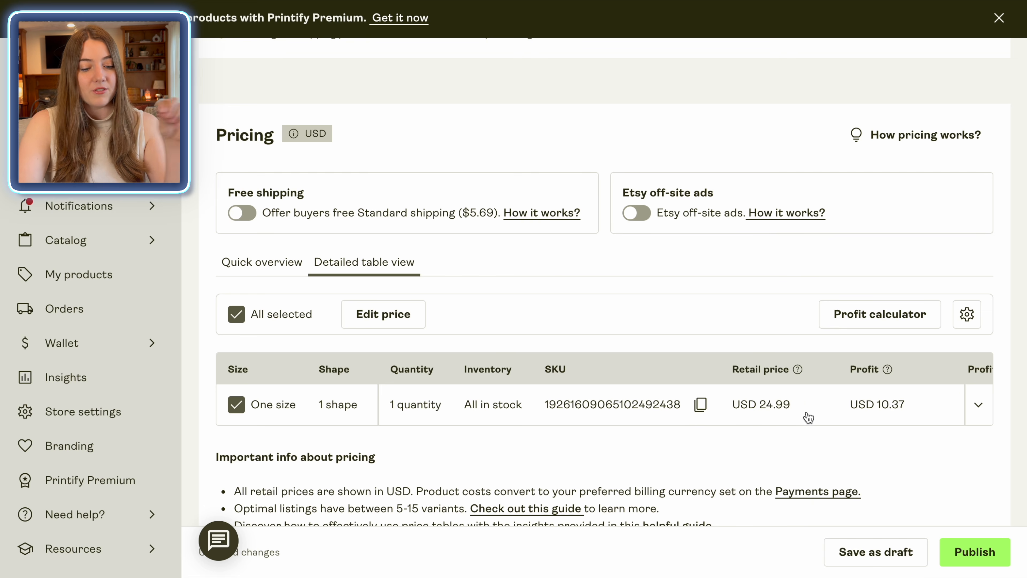
scroll(804, 405, right, 3)
scroll(803, 409, left, 3)
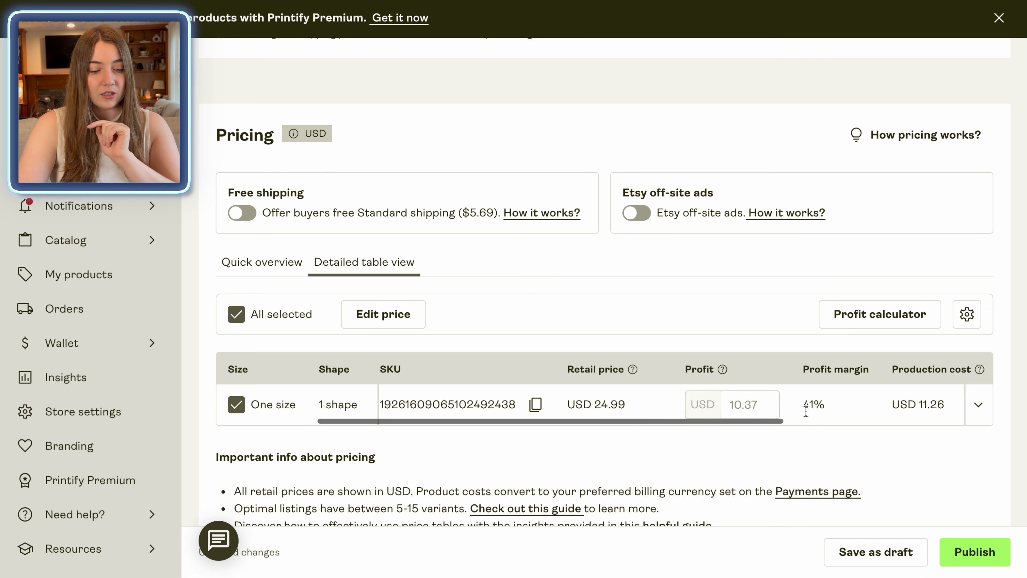
Step: Lower the retail price to 19.99 and close the price editor
click(383, 314)
click(383, 336)
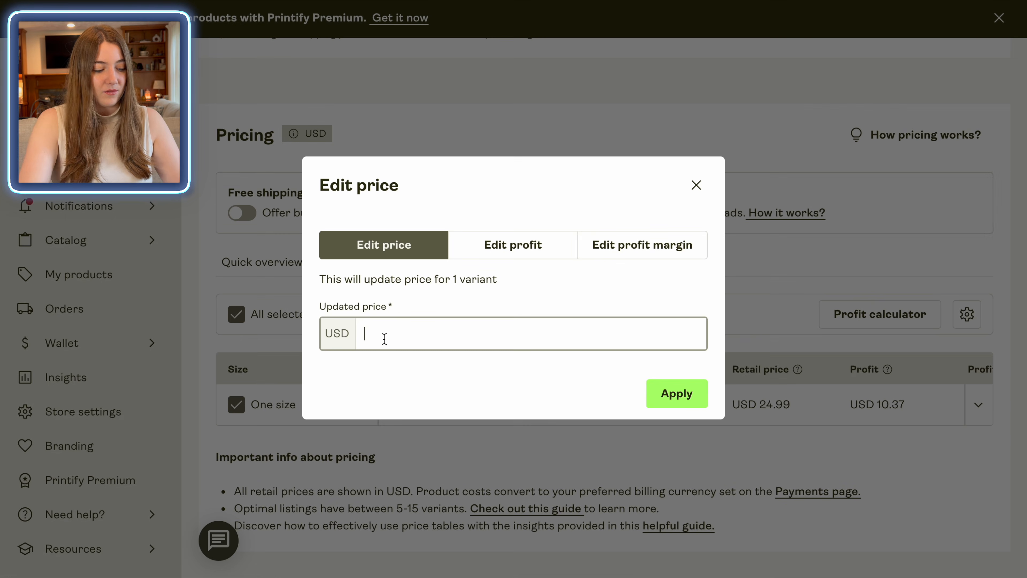
text(19.99)
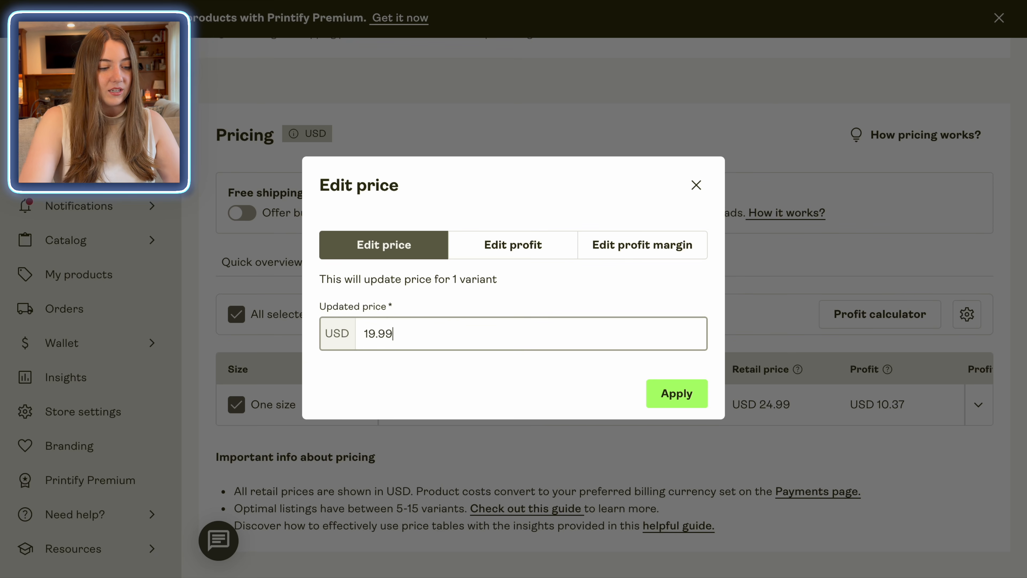
click(670, 393)
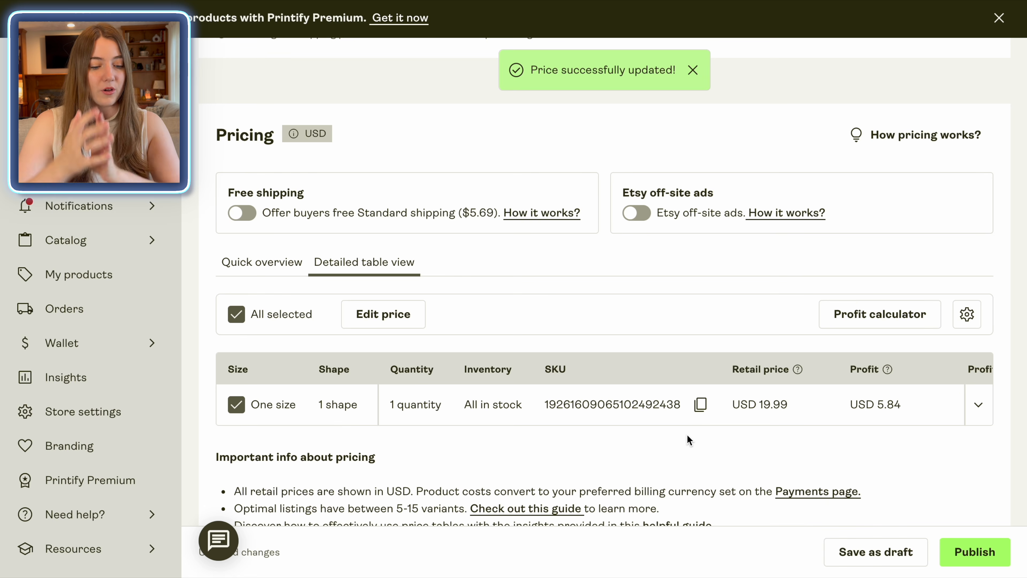
click(390, 323)
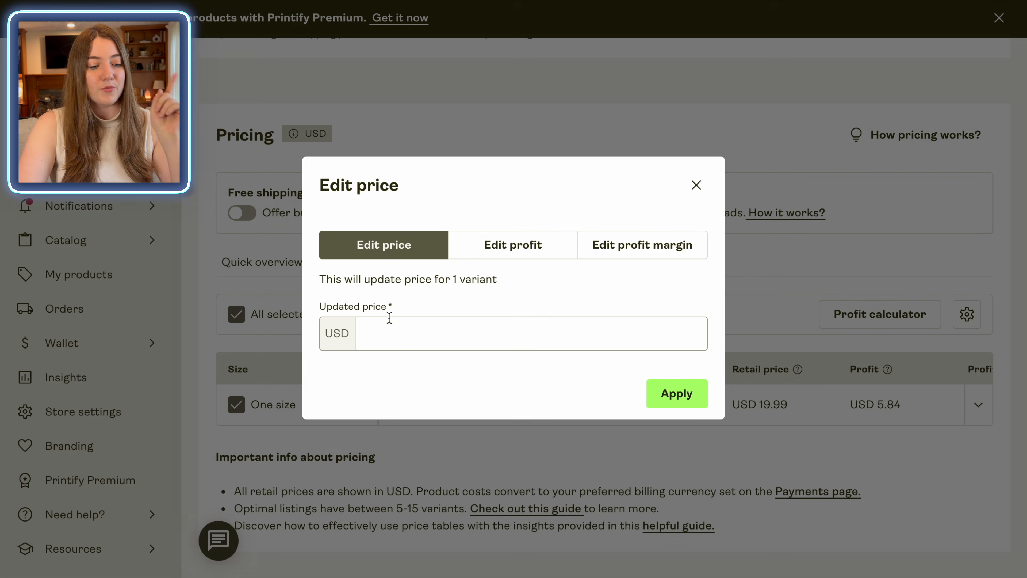
click(387, 339)
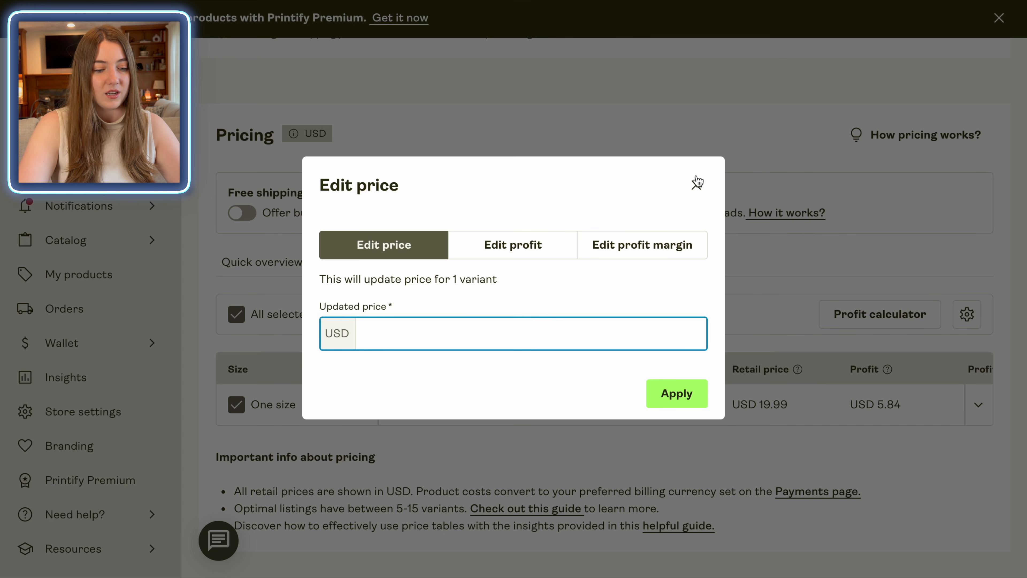
click(696, 185)
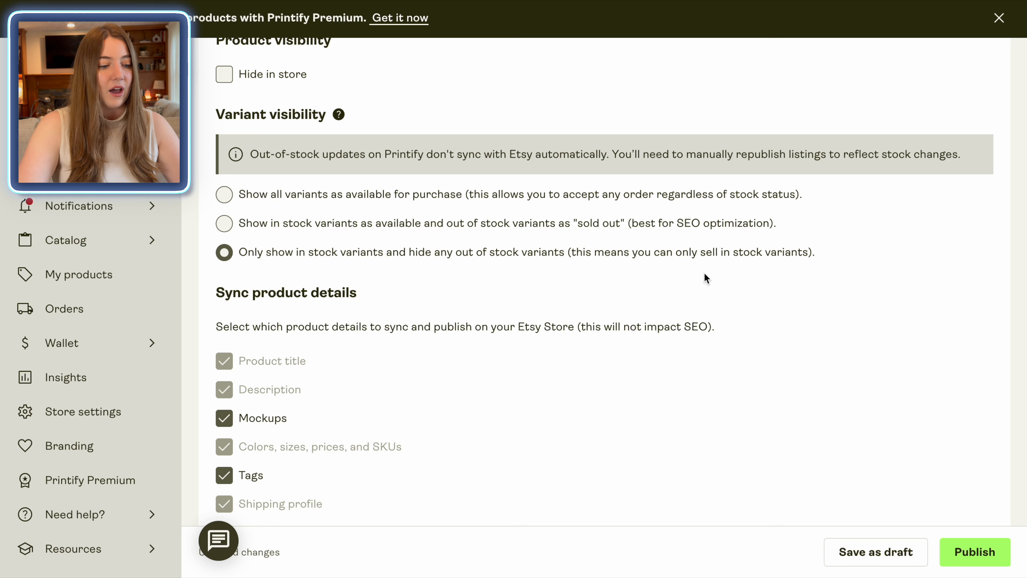
scroll(705, 279, down, 1)
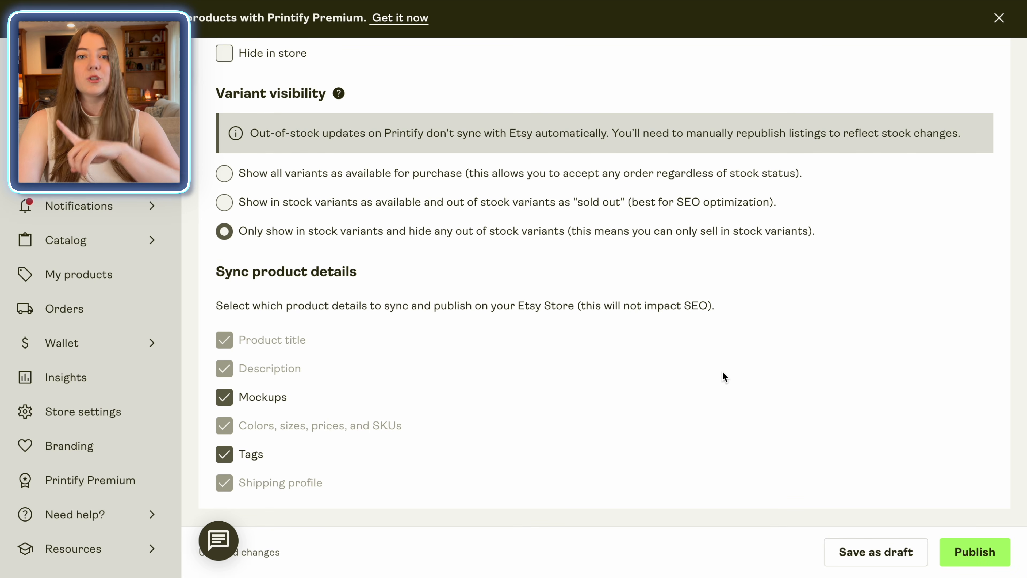
Step: Publish the Santa chess ornament listing to Etsy
click(980, 557)
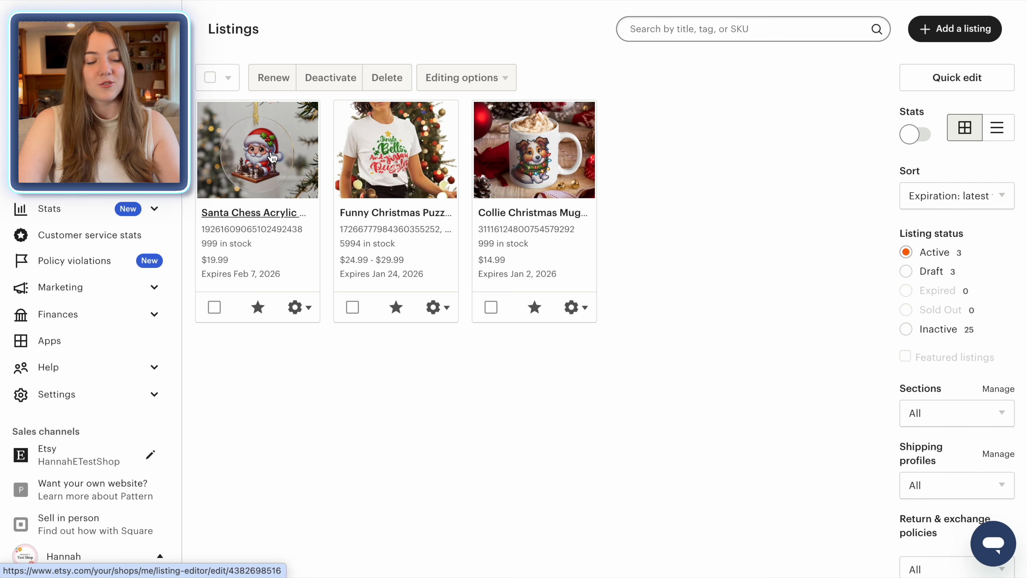
Step: View the Santa Chess listing on Etsy and browse its ornament photos and details
click(297, 307)
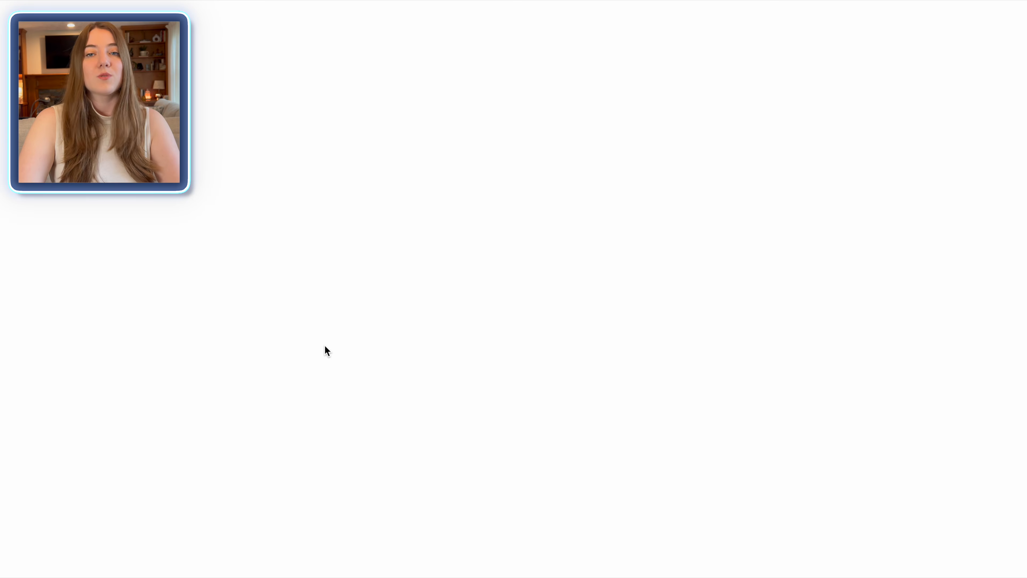
scroll(628, 234, down, 5)
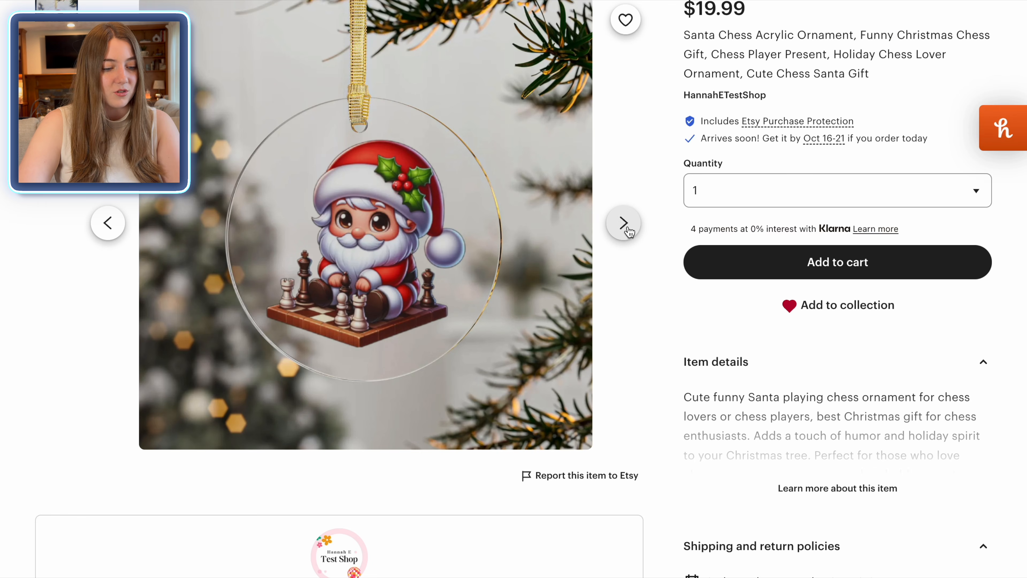
click(623, 223)
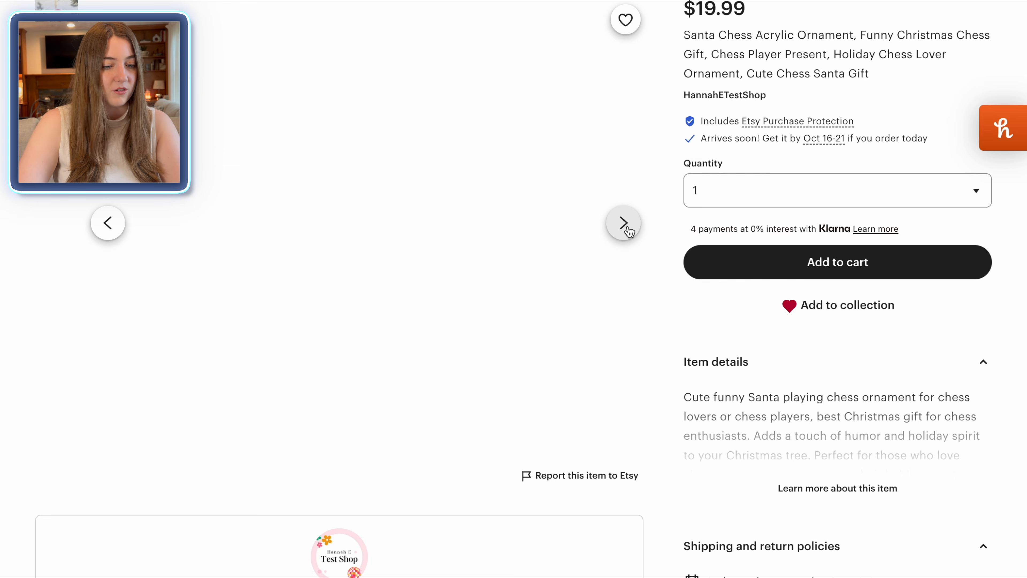
scroll(823, 107, up, 2)
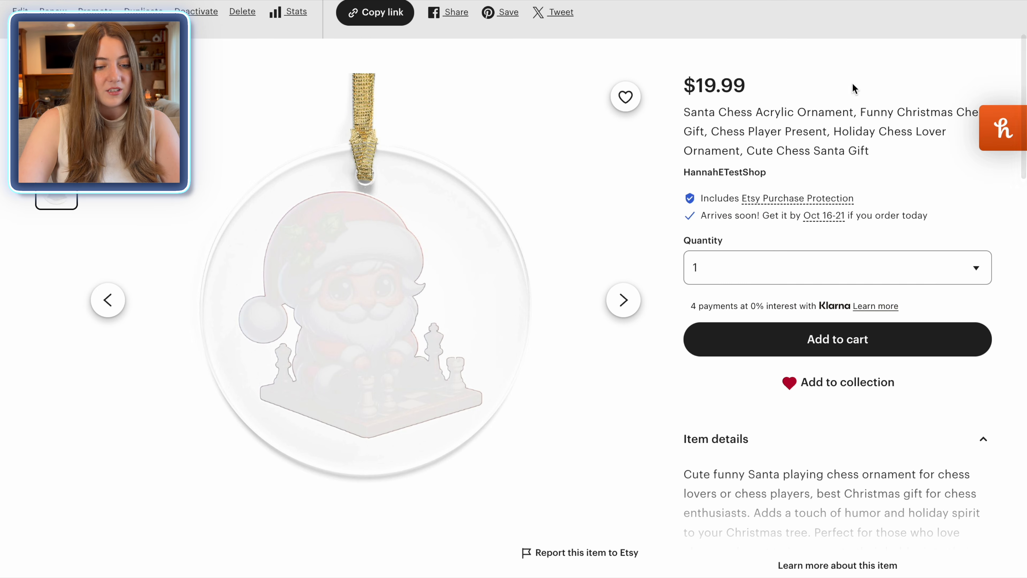
scroll(784, 126, down, 2)
scroll(789, 368, up, 3)
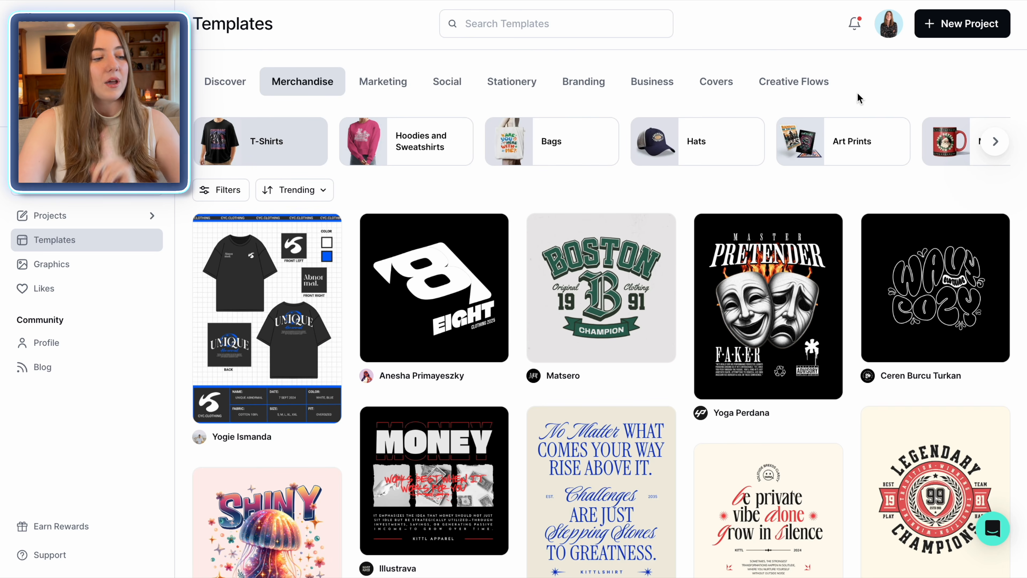
Step: Start a new Kittl project with the AI prompt 'cute santa walking golden doodle' and the cartoon tiger style
click(983, 36)
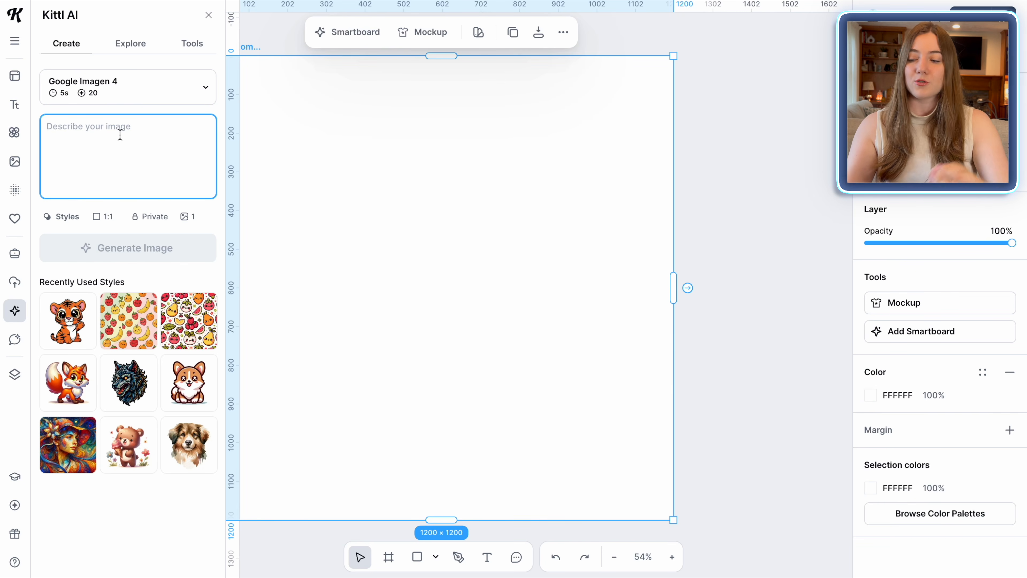
text(c)
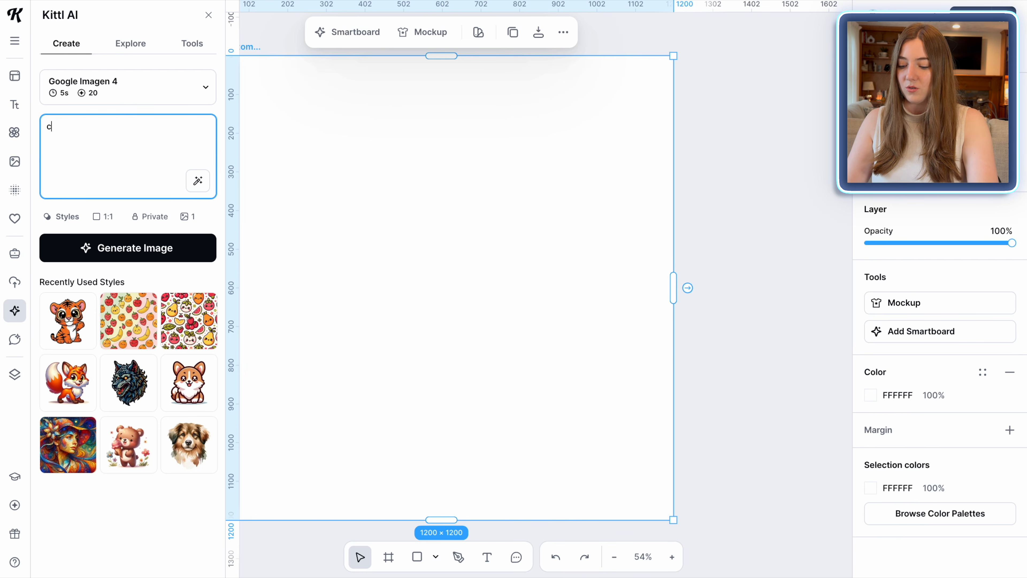
text(ute santa walking golden doodle)
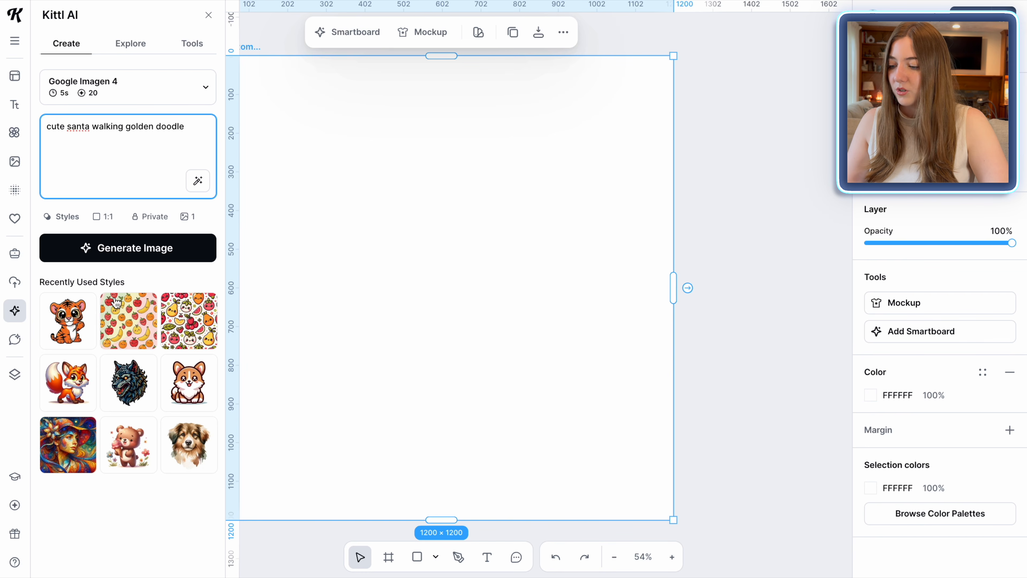
click(77, 329)
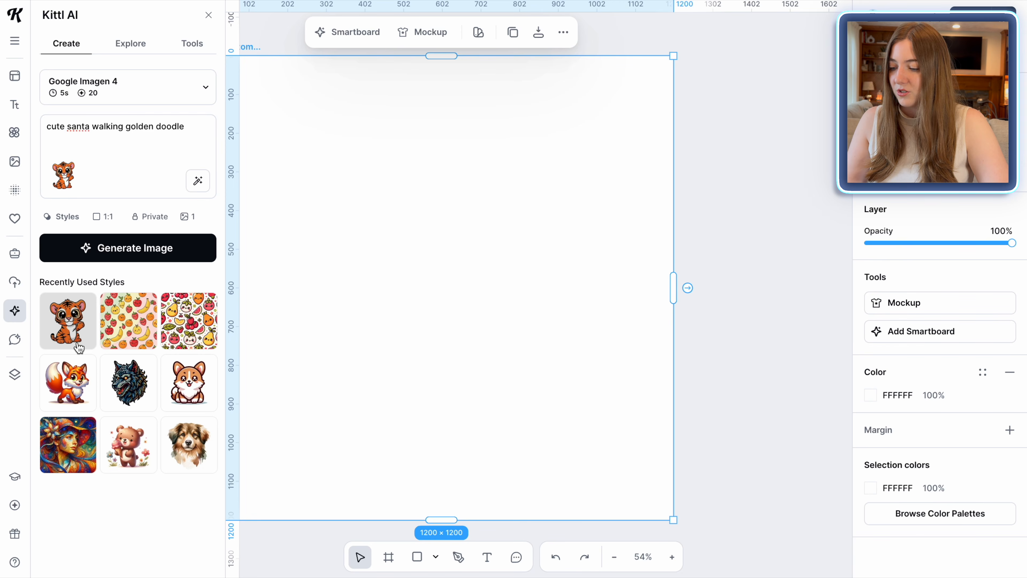
Step: Generate the Santa walking a goldendoodle image, then enlarge it and move it down and left
click(150, 248)
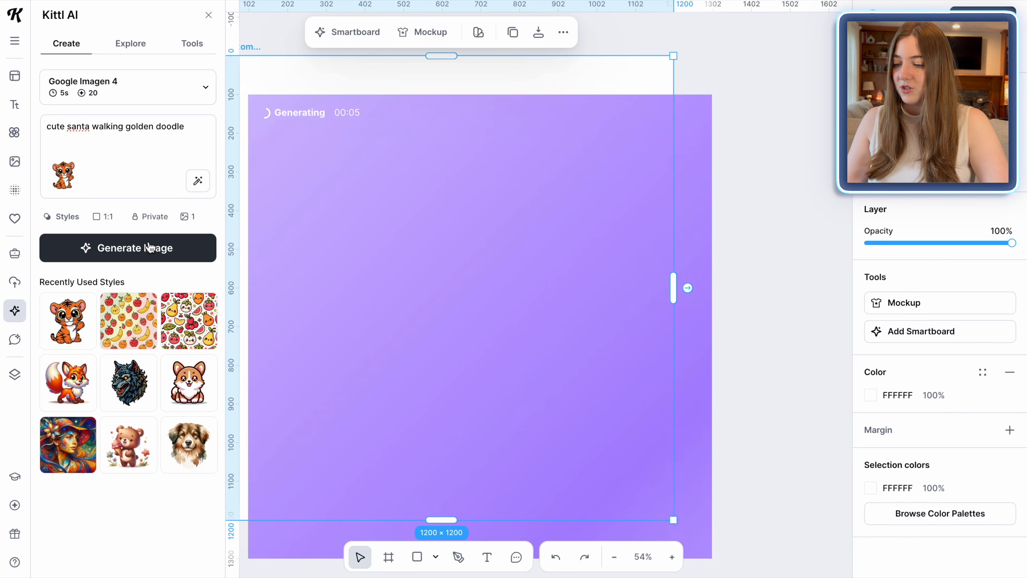
drag(539, 191, 639, 114)
drag(347, 384, 294, 420)
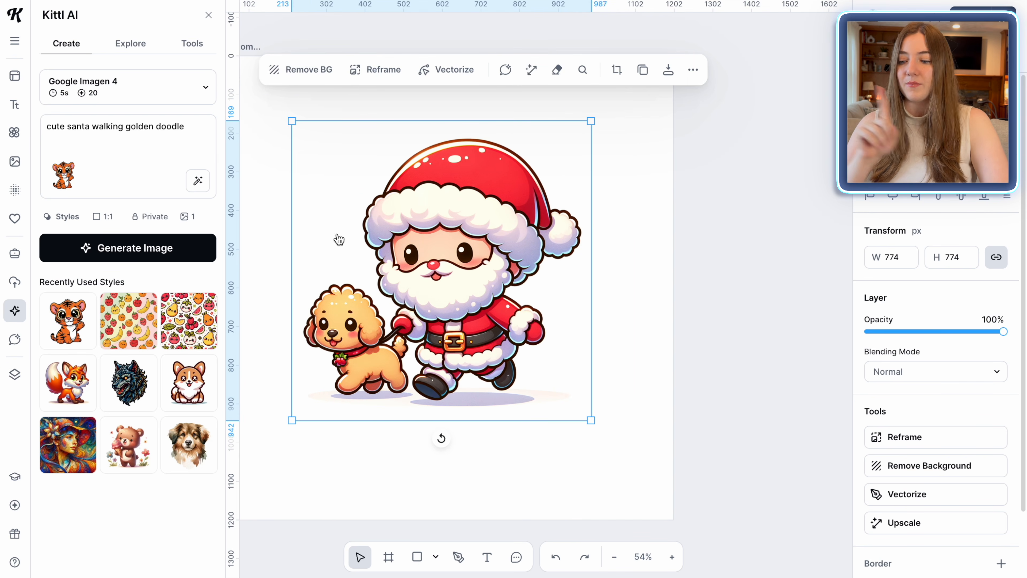
Step: Remove the image's background, enlarge it to nearly fill the canvas, and download as PNG
click(300, 72)
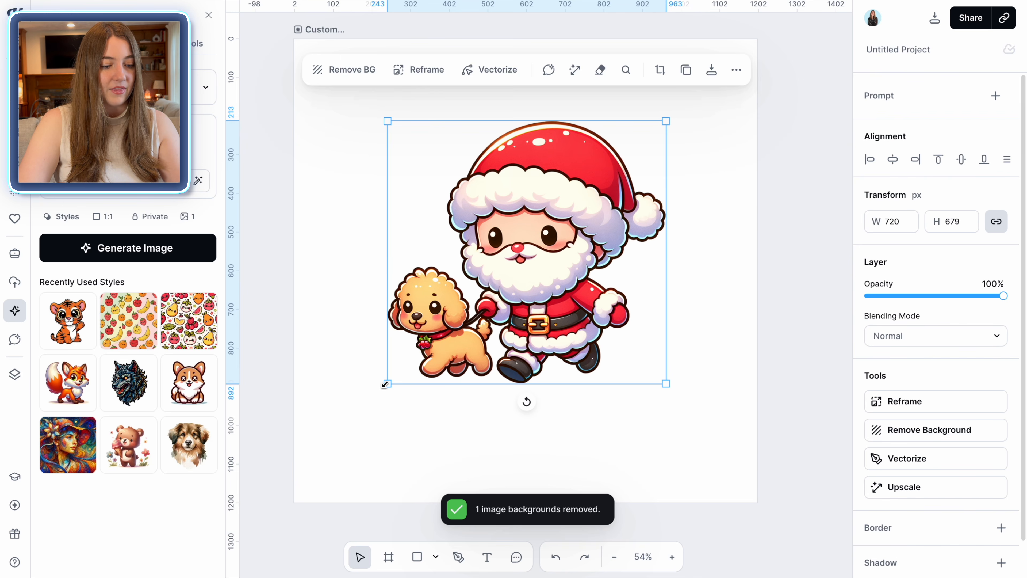
drag(379, 390, 298, 484)
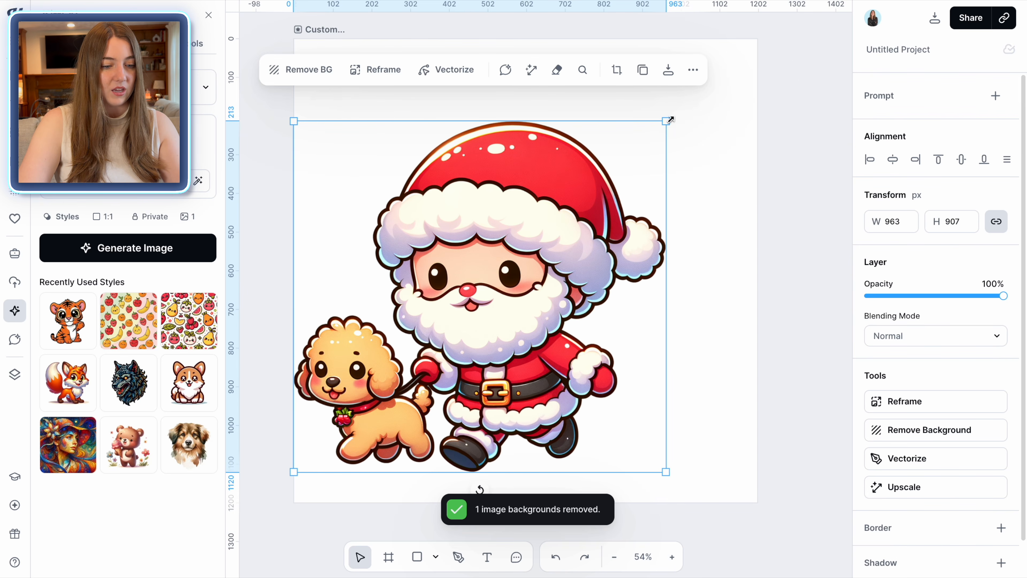
drag(670, 119, 755, 54)
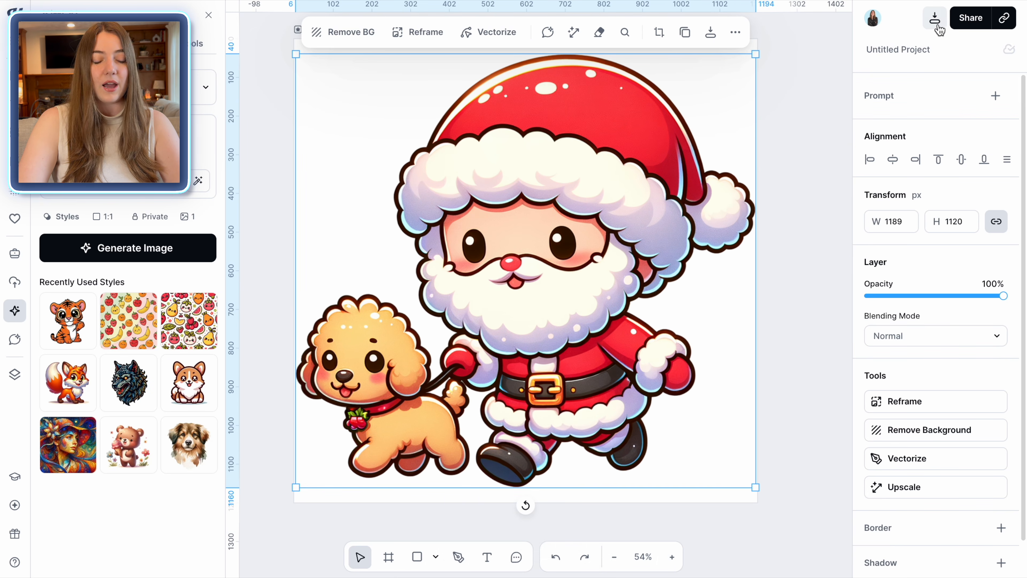
click(938, 27)
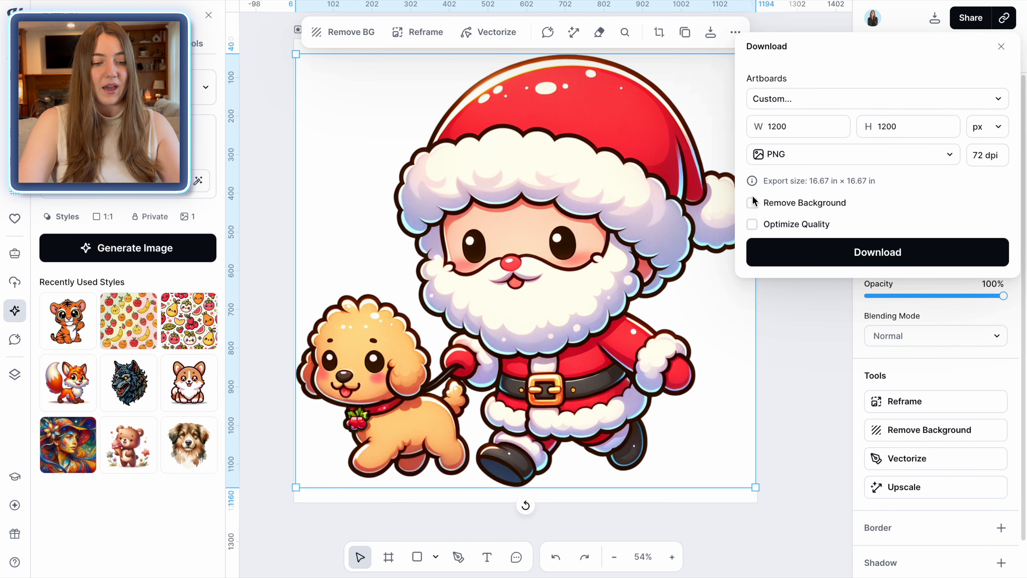
click(855, 257)
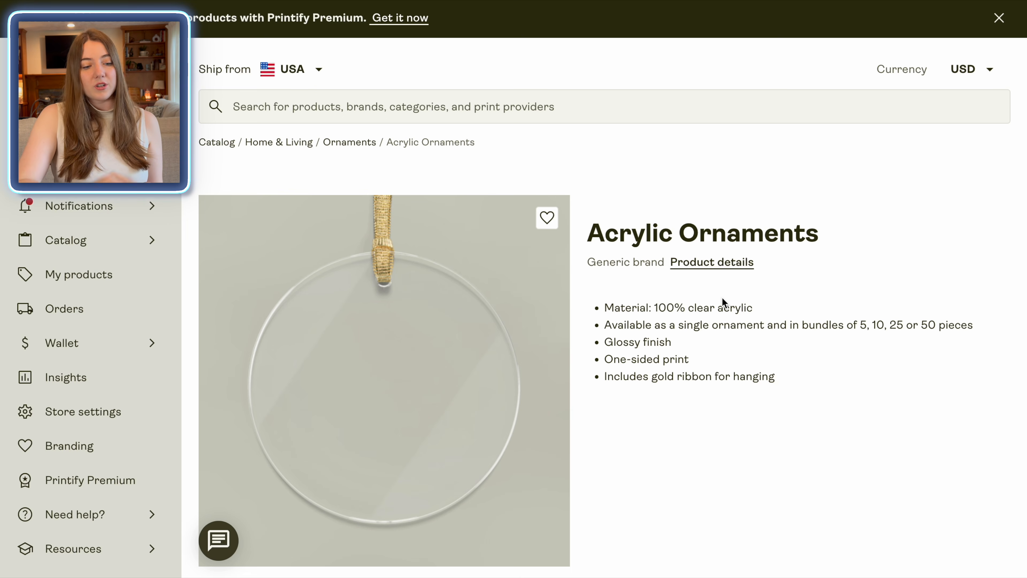
Step: Begin designing the acrylic ornament with the Printed Mint provider and upload the Santa design
scroll(722, 298, down, 2)
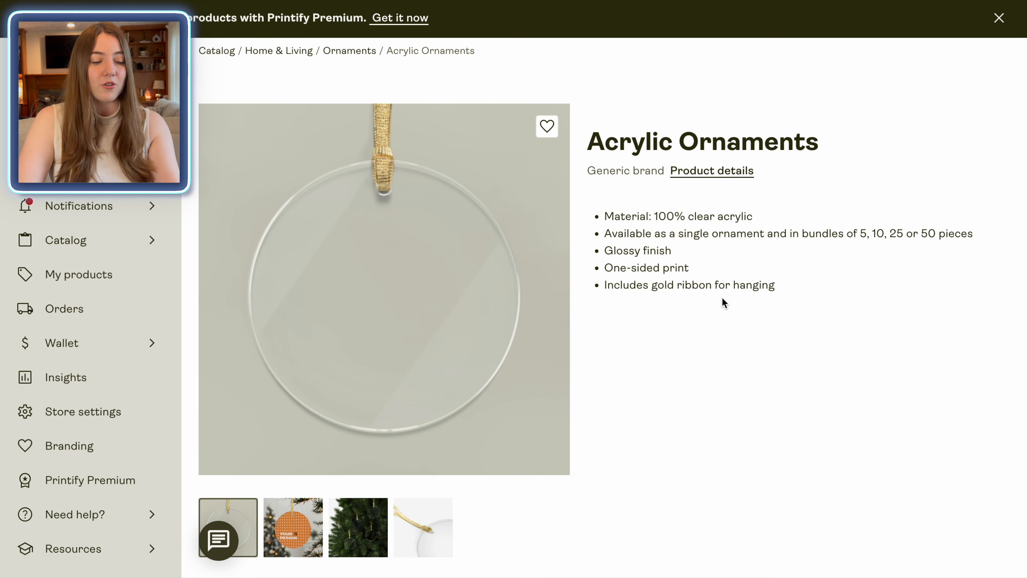
scroll(722, 299, down, 1)
scroll(722, 299, down, 5)
scroll(722, 301, down, 3)
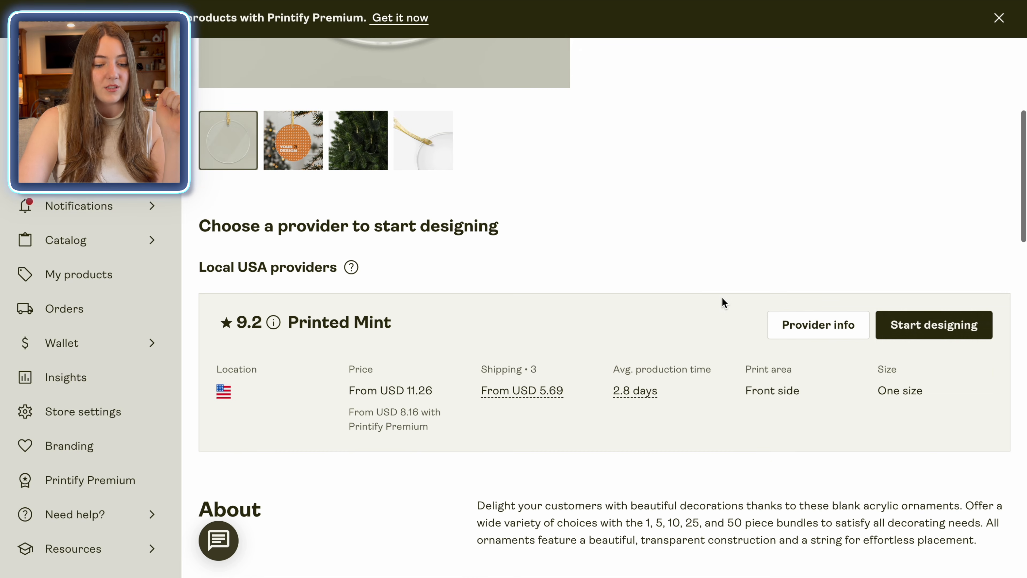
click(907, 324)
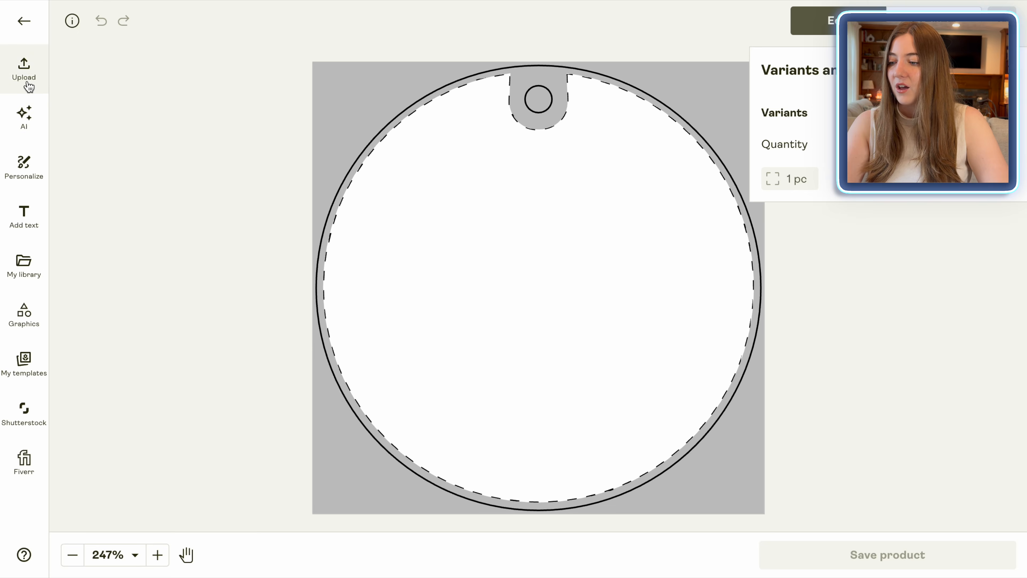
click(25, 77)
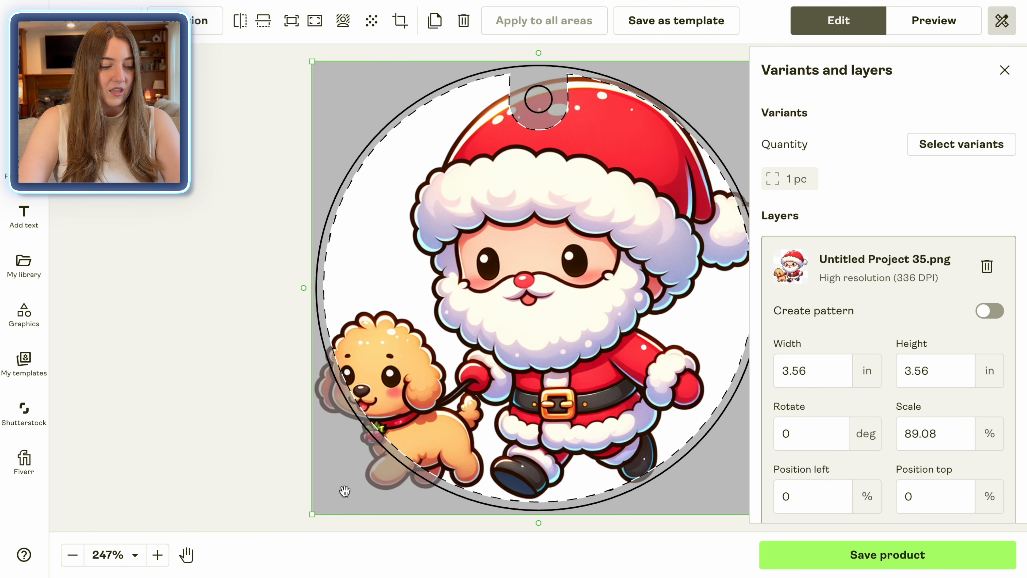
Step: Shrink the design to about 2.59 inches wide, centre it, preview the mockups, and save the product
drag(311, 517, 441, 399)
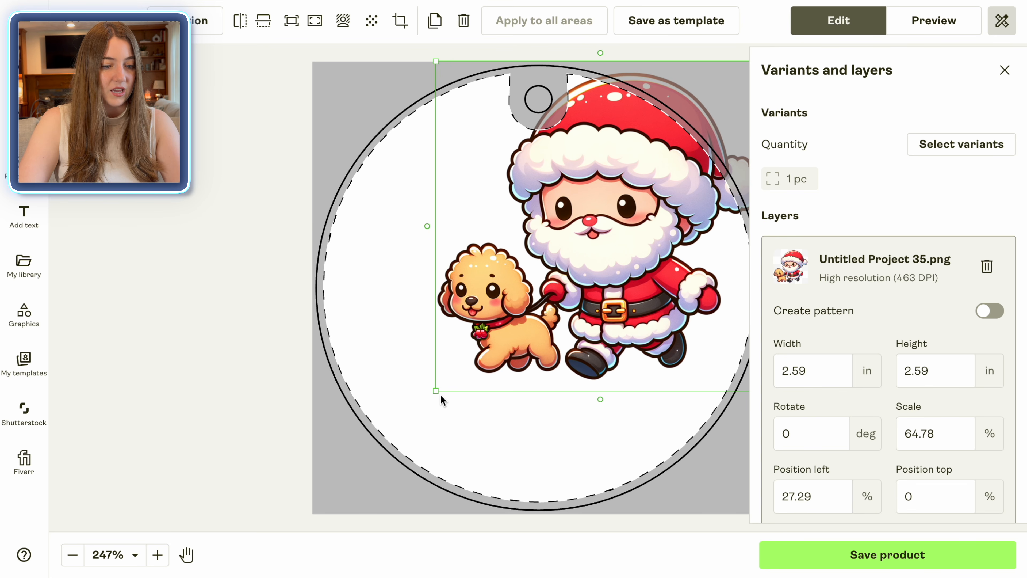
drag(623, 195, 560, 266)
click(731, 251)
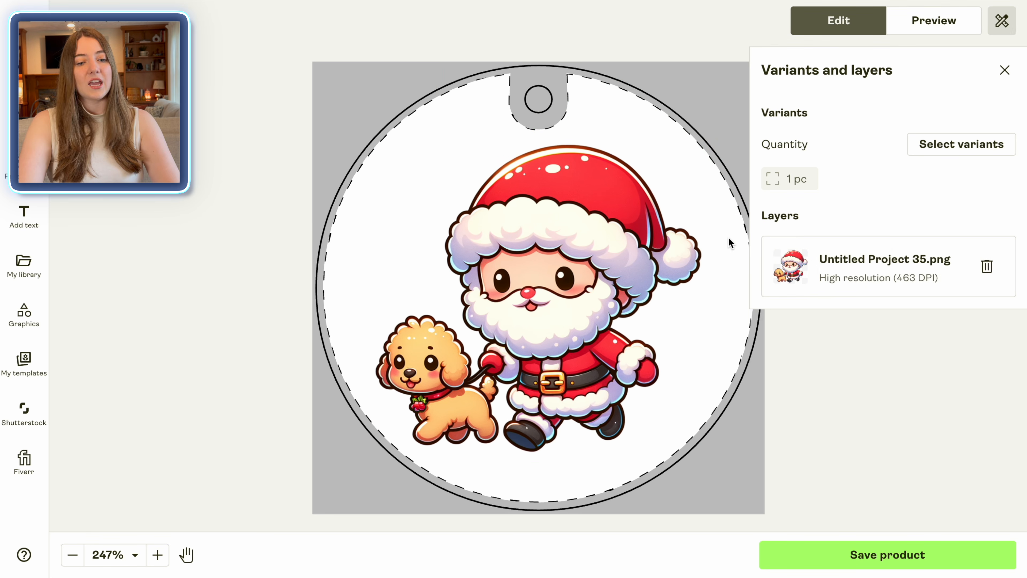
click(954, 20)
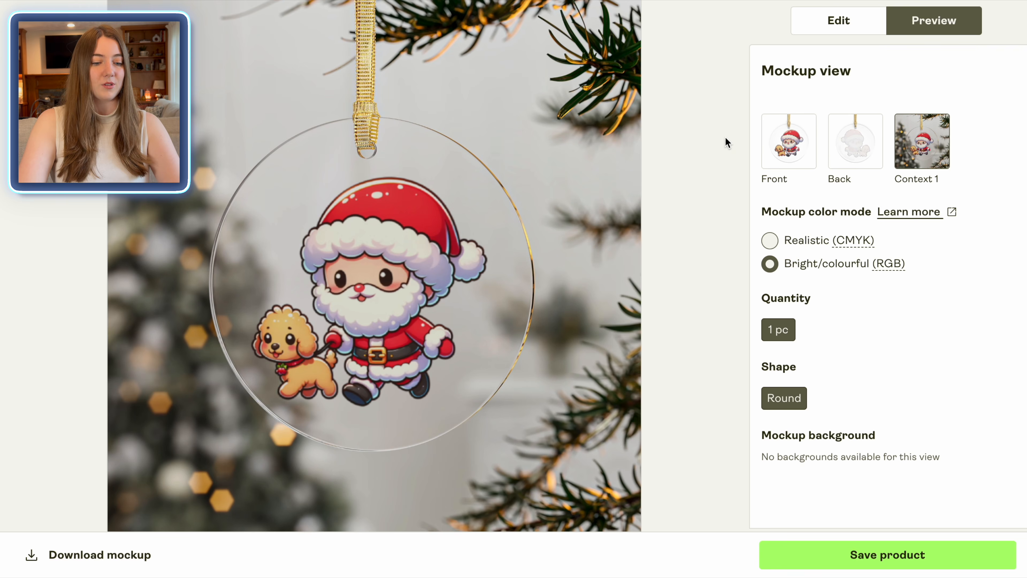
click(902, 559)
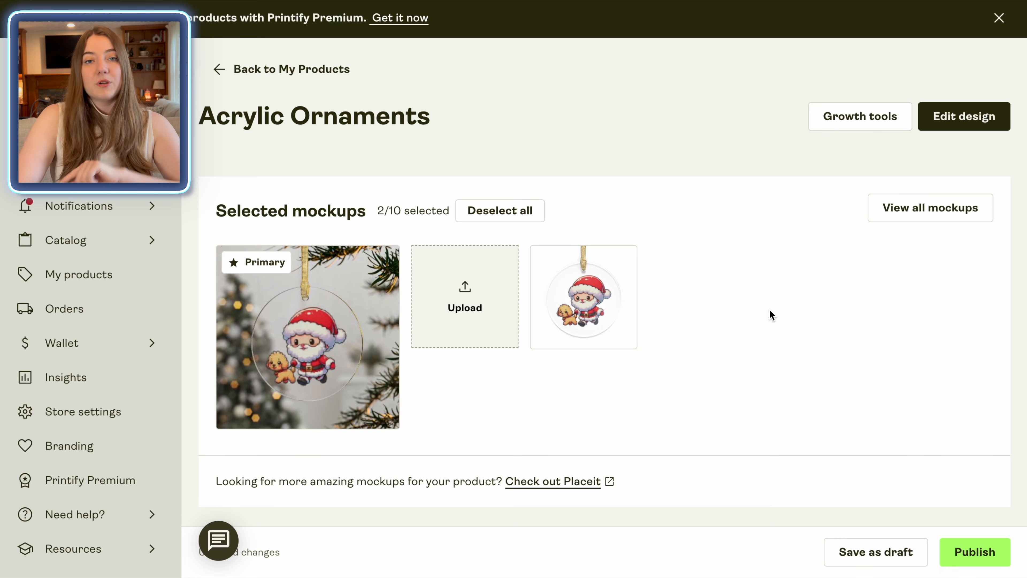
Step: Review the listing details, then enlarge the primary tree-scene mockup of the Santa ornament
scroll(772, 315, down, 8)
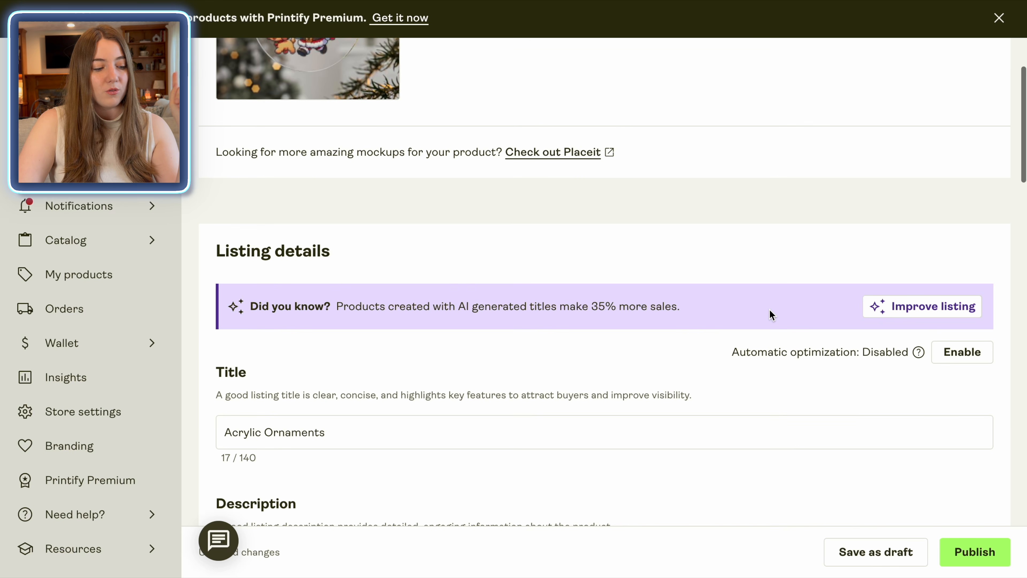
scroll(771, 315, down, 2)
scroll(771, 315, up, 7)
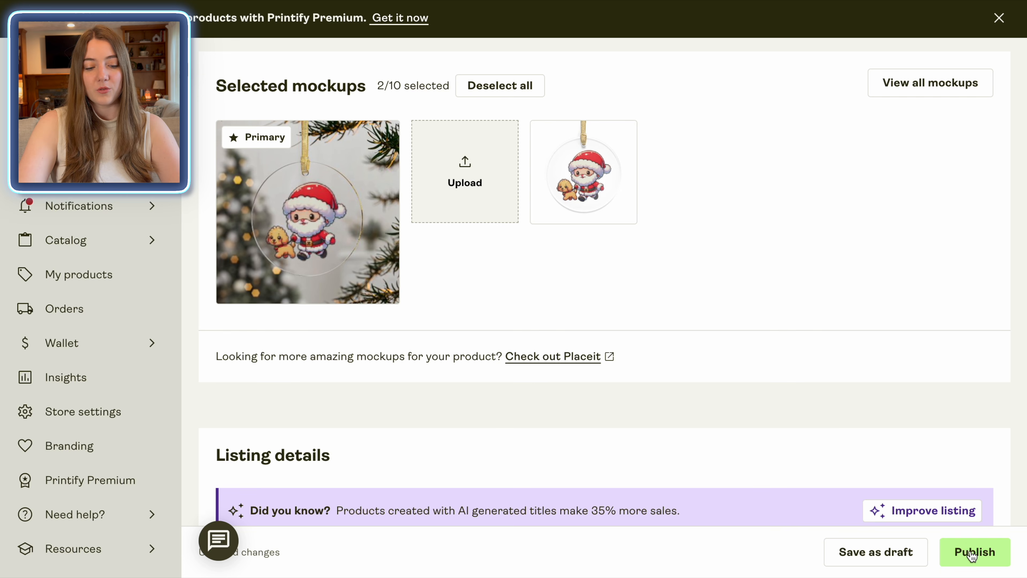
click(255, 172)
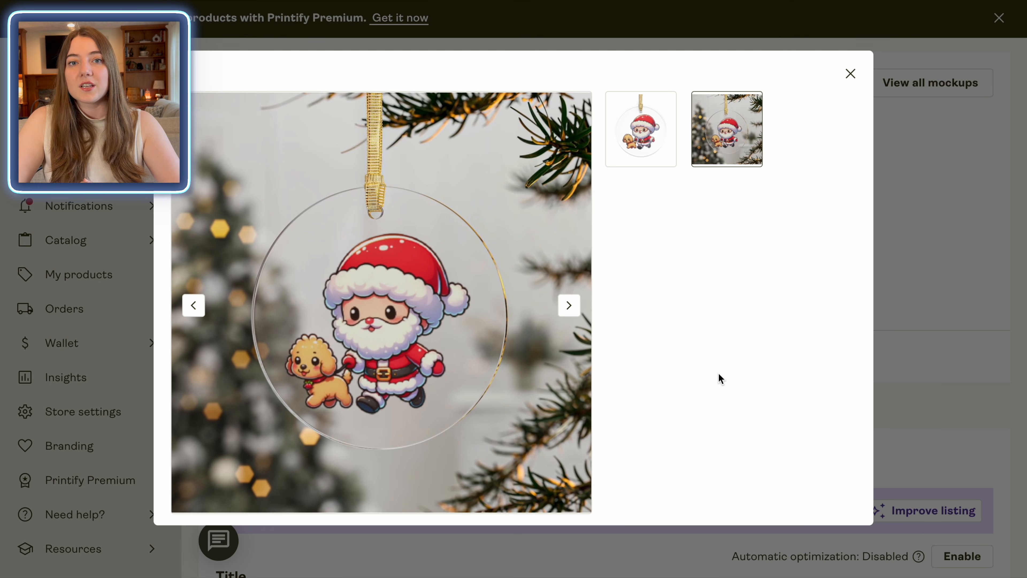